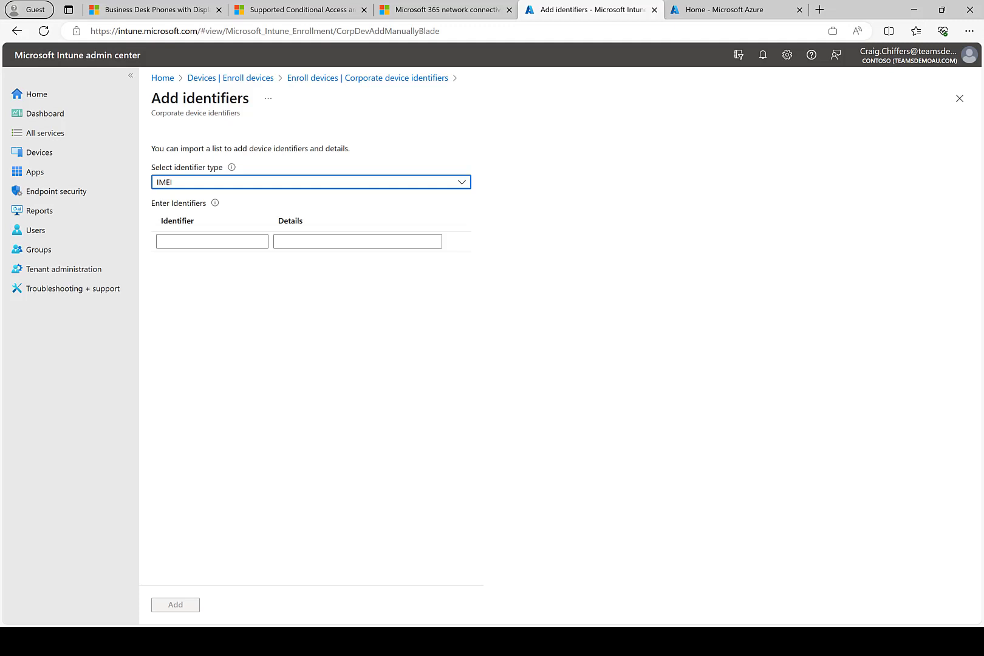
{"action": "key", "text": "alt+Down"}
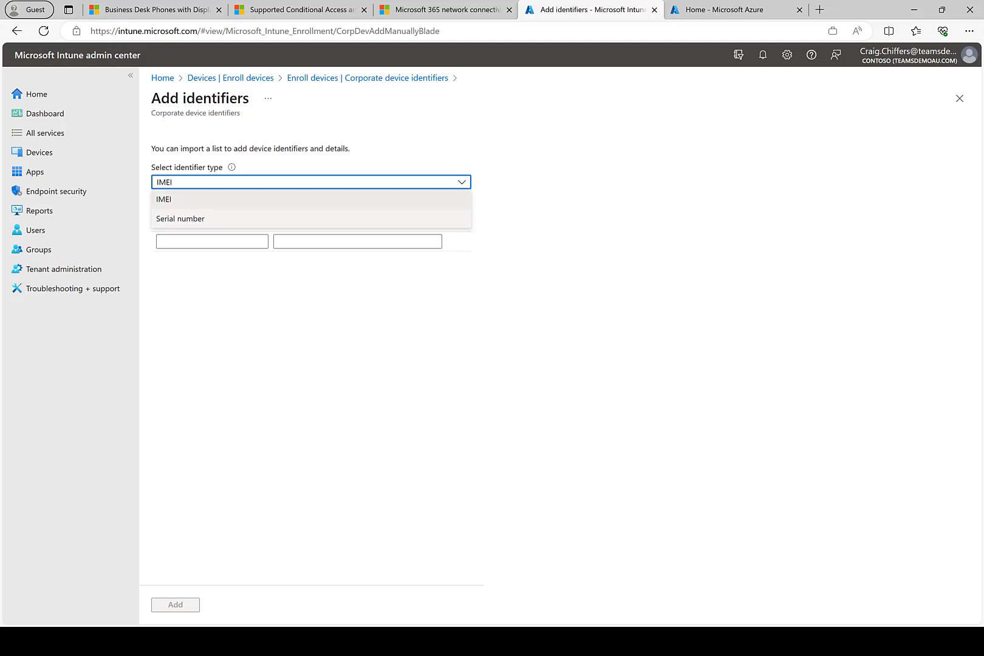
{"action": "key", "text": "Down"}
{"action": "key", "text": "Return"}
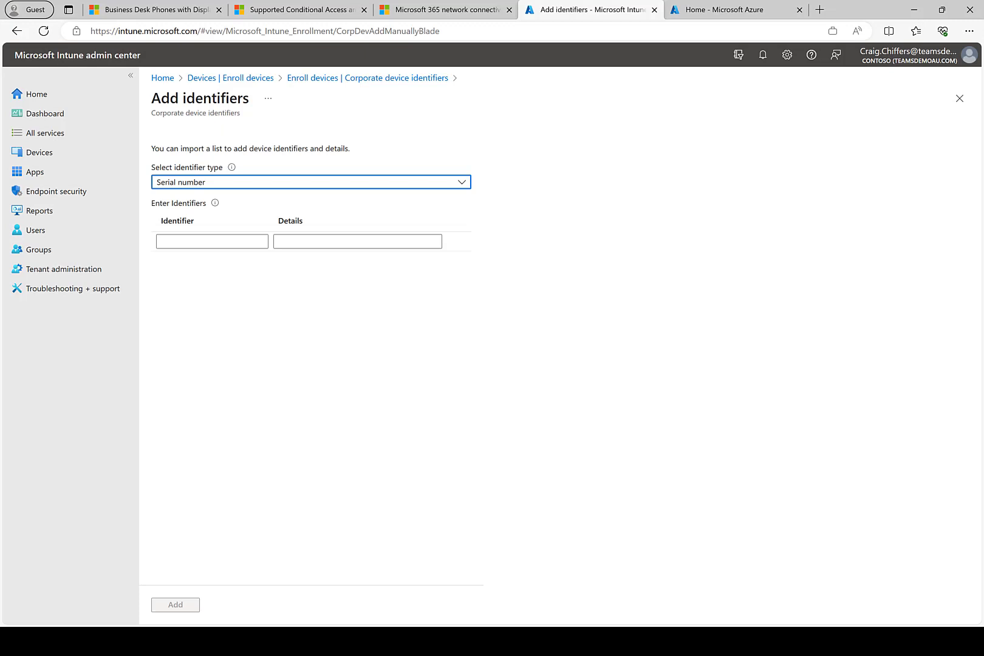
{"action": "left_click", "coordinate": [212, 242]}
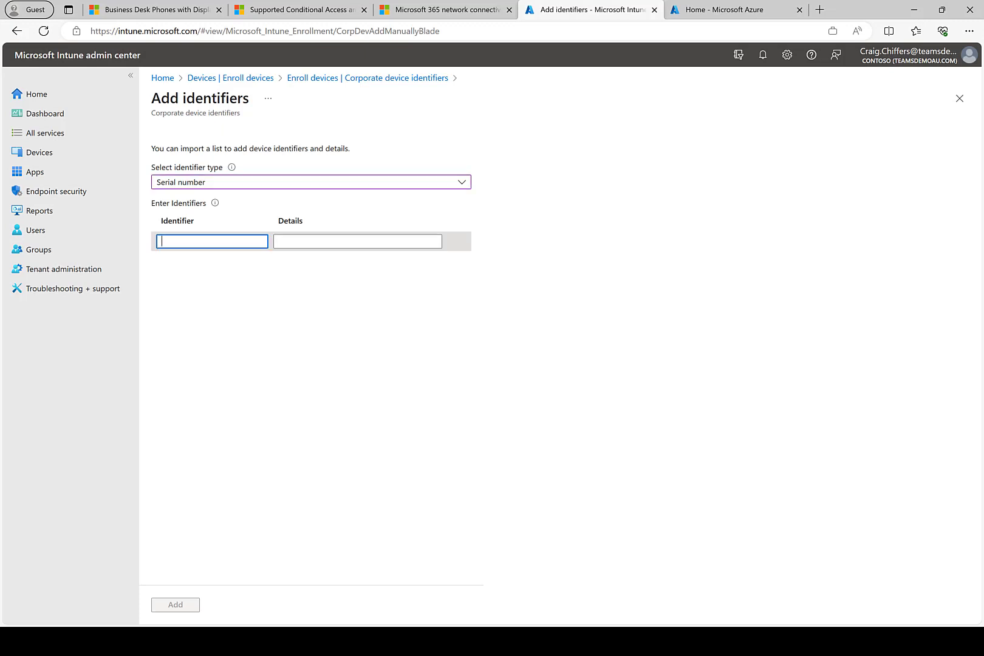
{"action": "type", "text": "000"}
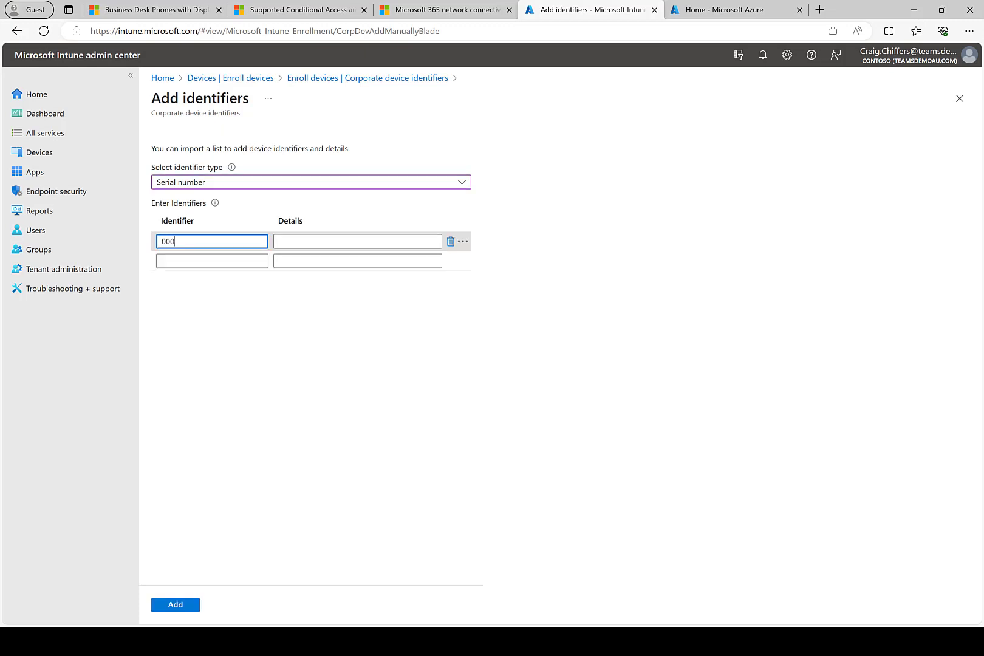
{"action": "type", "text": "111222333"}
{"action": "key", "text": "Tab"}
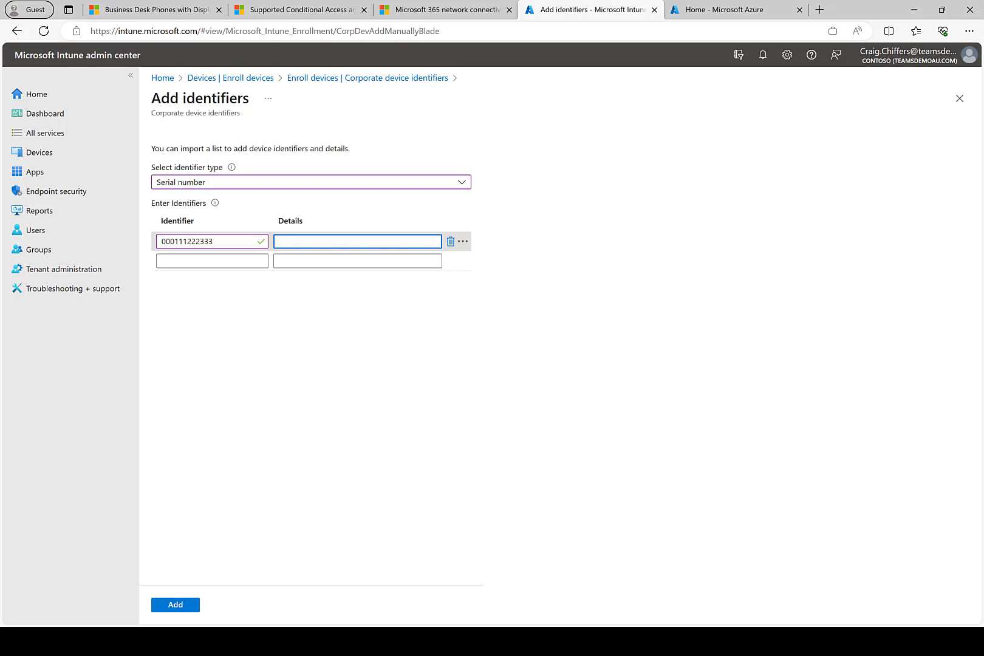
{"action": "type", "text": "Demo Lab Phone"}
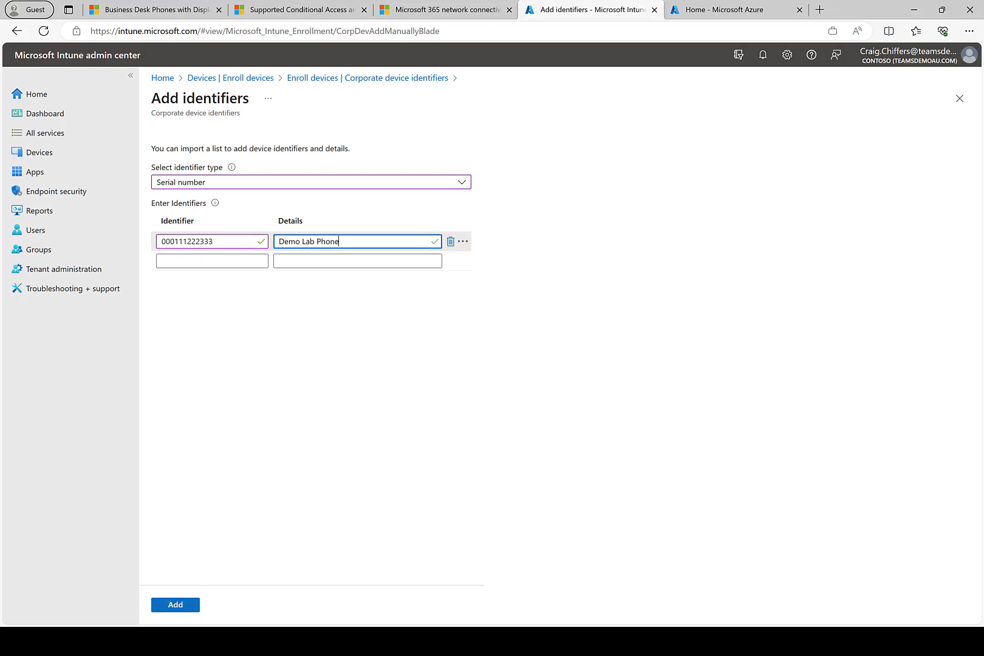
{"action": "key", "text": "Return"}
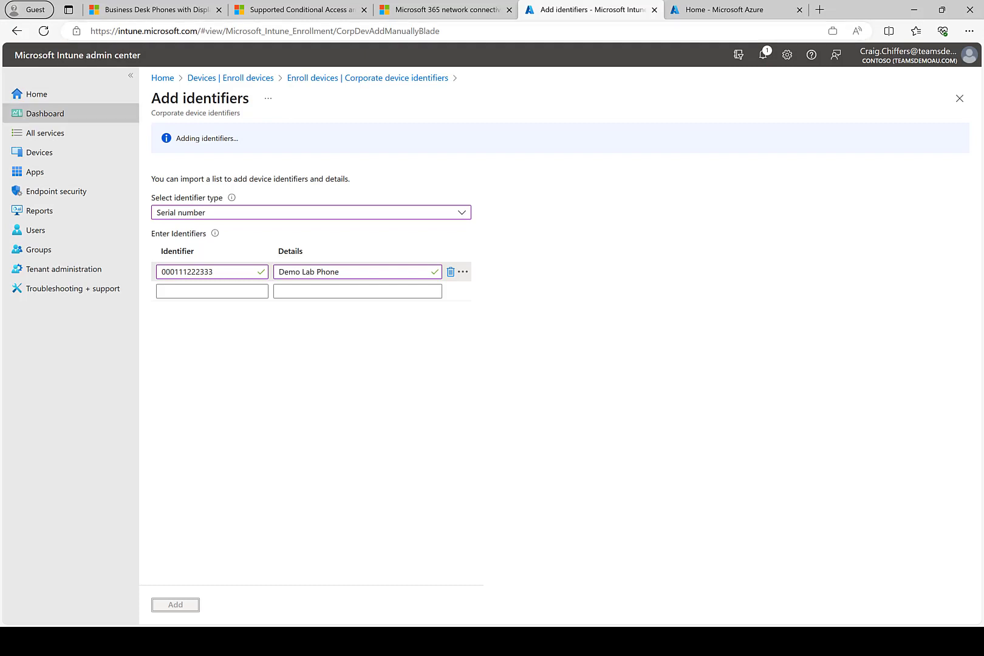
{"action": "left_click", "coordinate": [368, 77]}
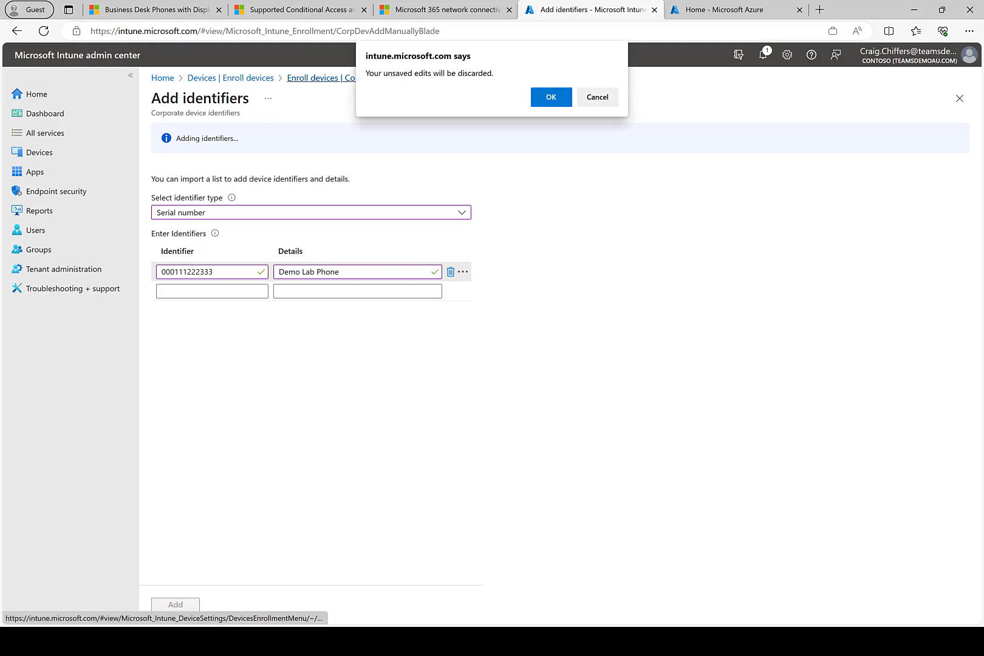
{"action": "left_click", "coordinate": [597, 97]}
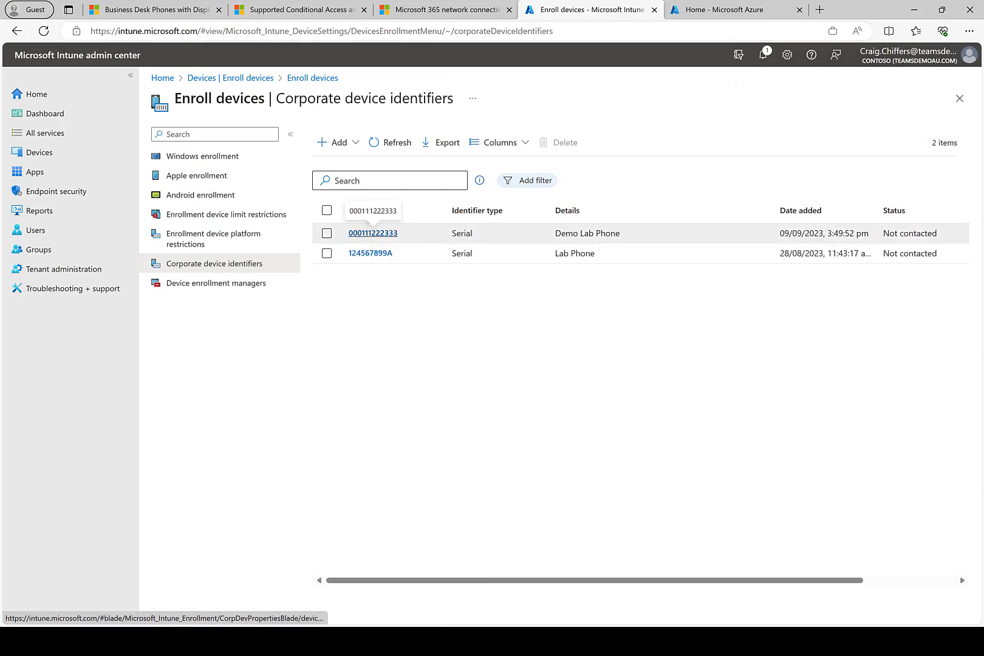
Step: Delete the "Demo Lab Phone" entry from the corporate device identifiers
{"action": "left_click", "coordinate": [327, 233]}
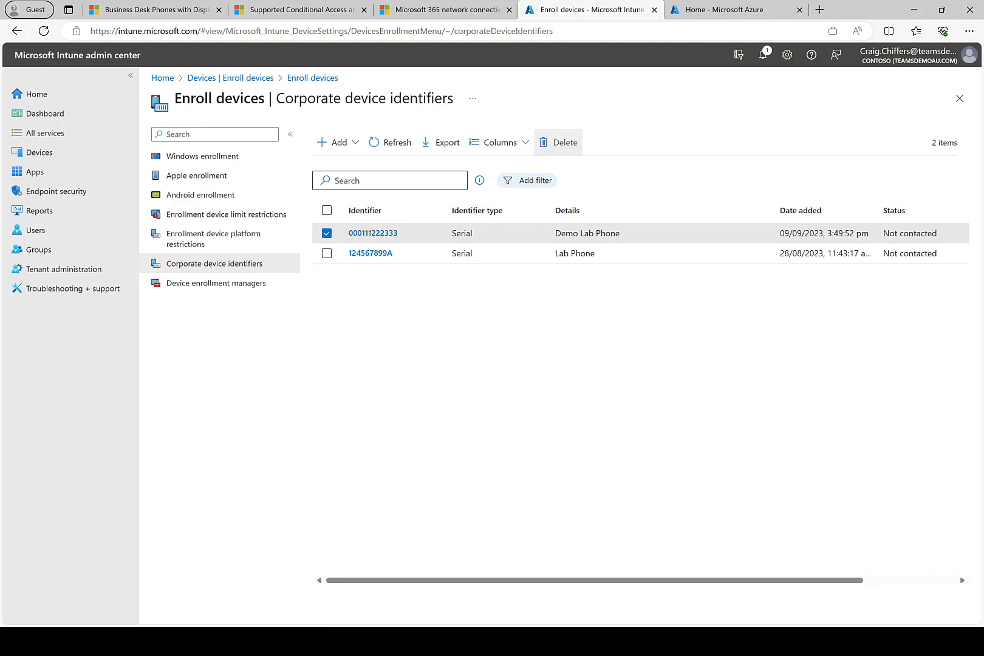
{"action": "left_click", "coordinate": [559, 142]}
{"action": "left_click", "coordinate": [639, 422]}
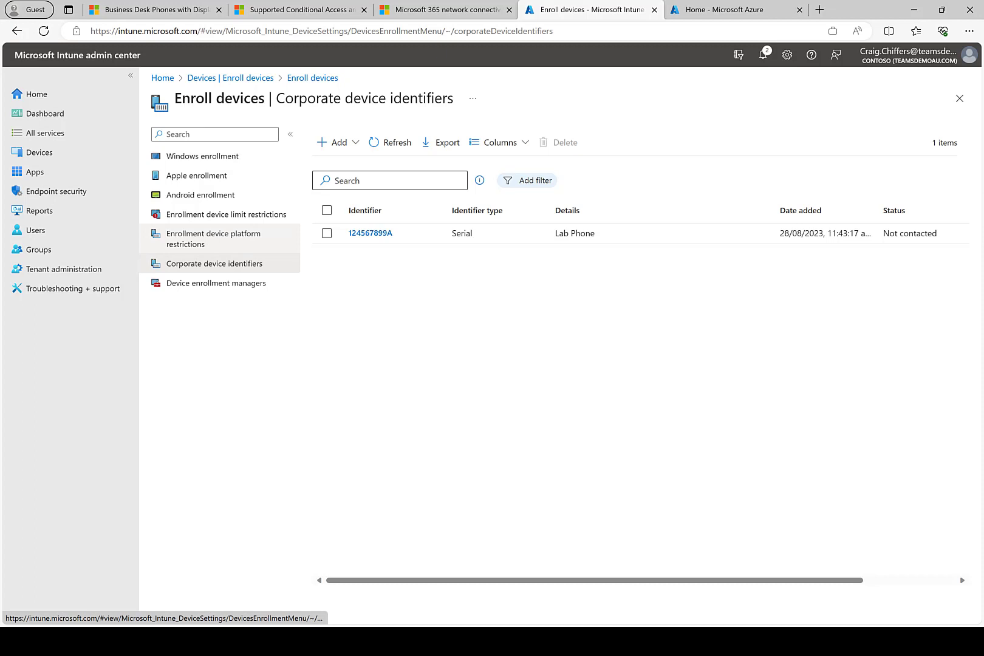
Step: Start a new Android enrollment device platform restriction named "Demo - Allow Demo Phones To Enroll In Intune" and continue to its platform settings
{"action": "left_click", "coordinate": [212, 238]}
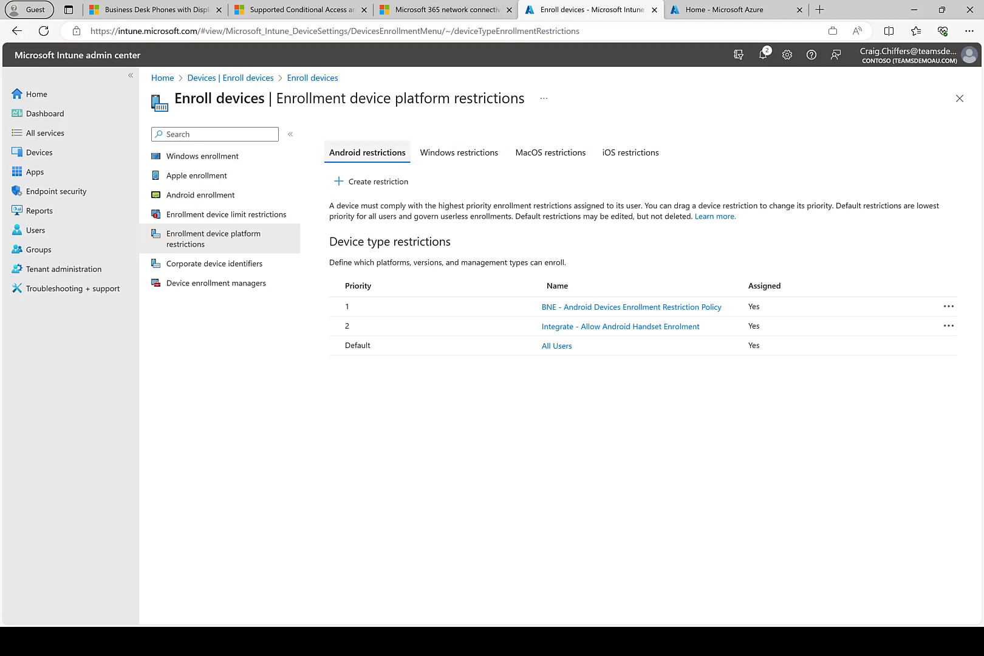
{"action": "left_click", "coordinate": [372, 182]}
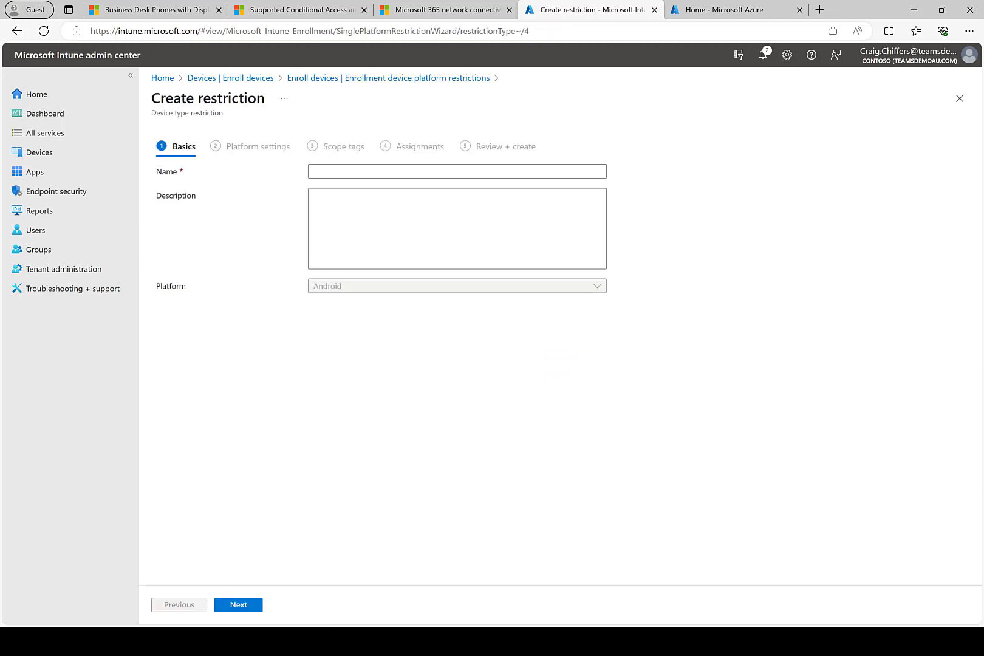
{"action": "type", "text": "De"}
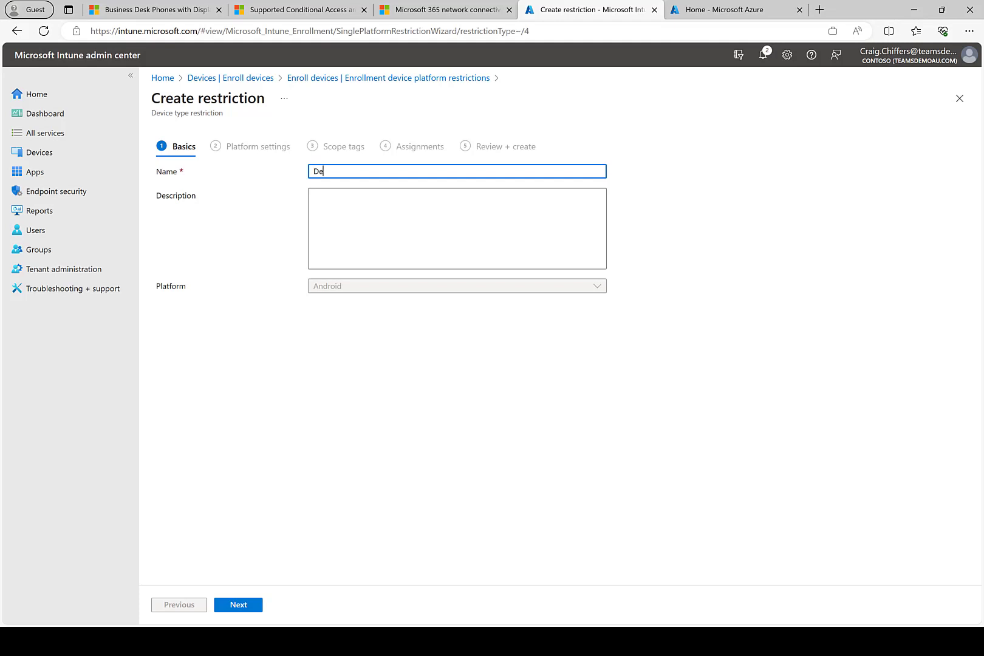
{"action": "type", "text": "mo - Allow Demo Phones To Enroll"}
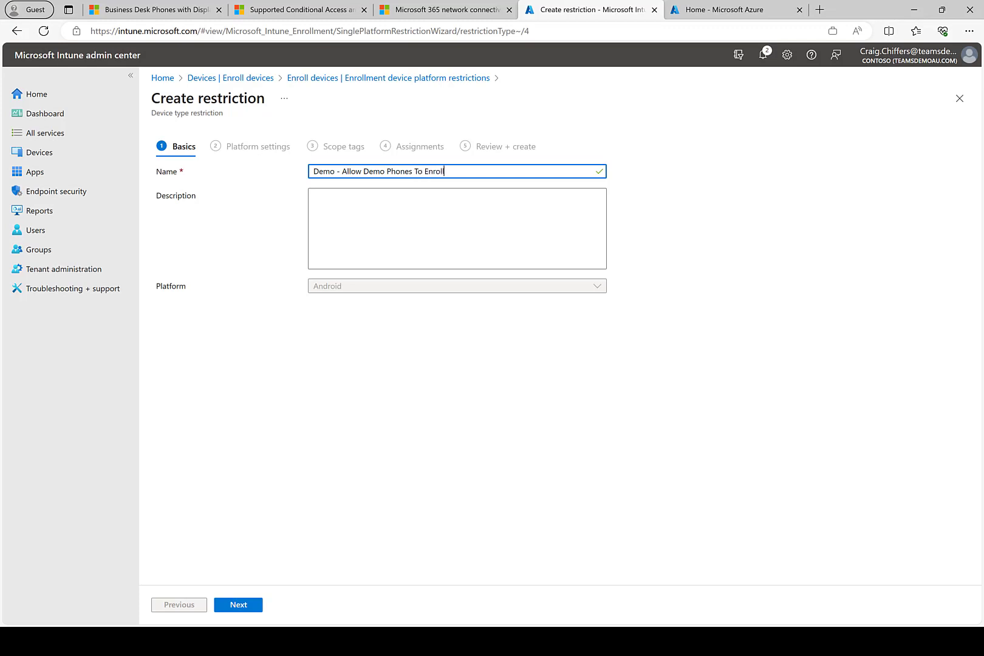
{"action": "type", "text": " In Intune"}
{"action": "left_click", "coordinate": [238, 604]}
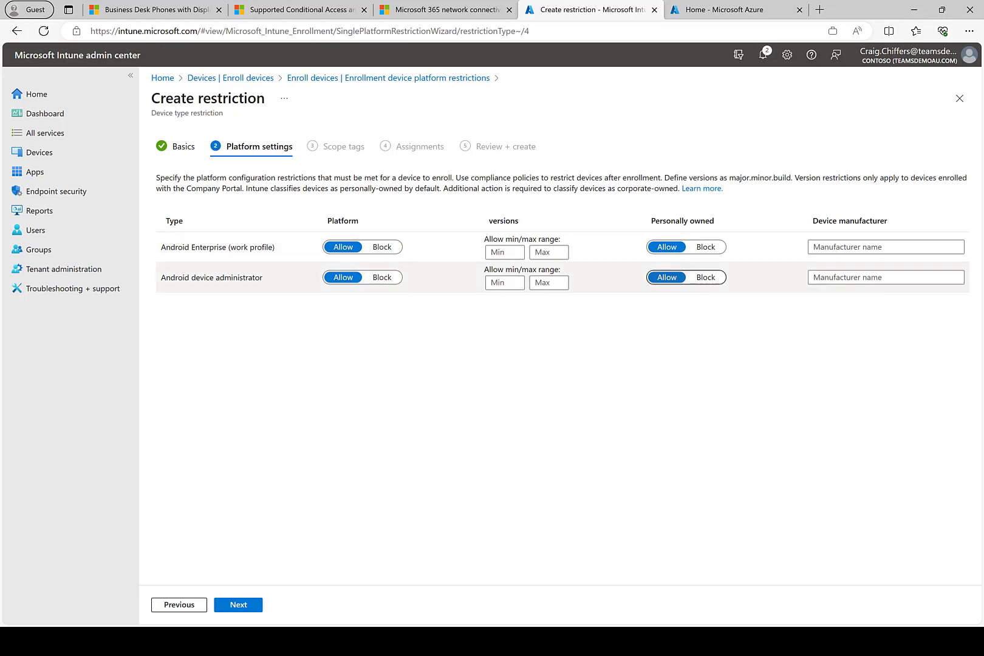
Step: Set the minimum allowed version for Android device administrator to 8.0, leaving the maximum empty
{"action": "left_click", "coordinate": [504, 282]}
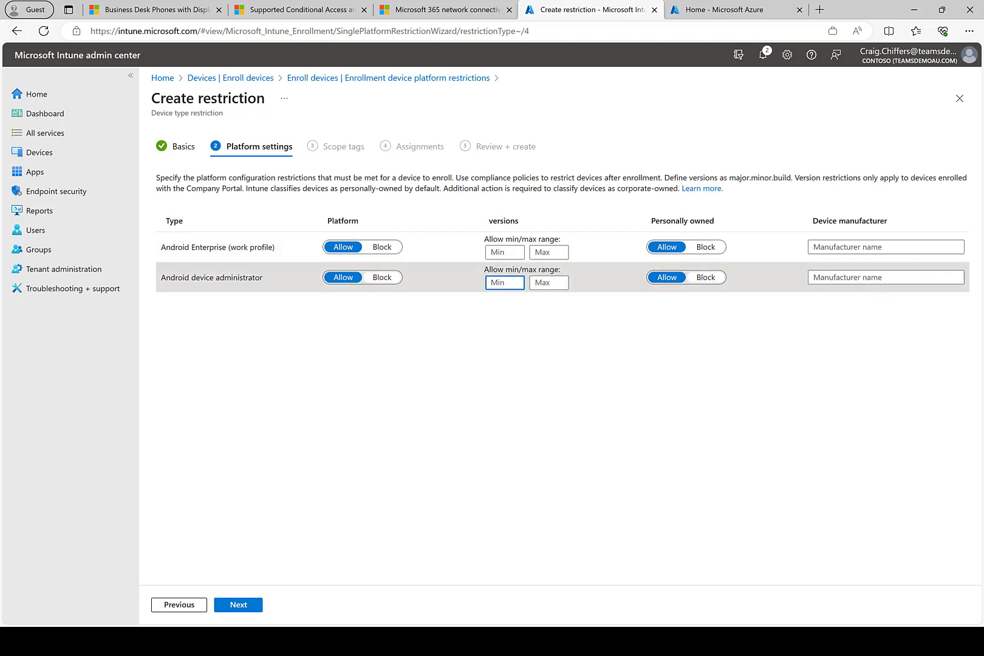
{"action": "left_click", "coordinate": [425, 246]}
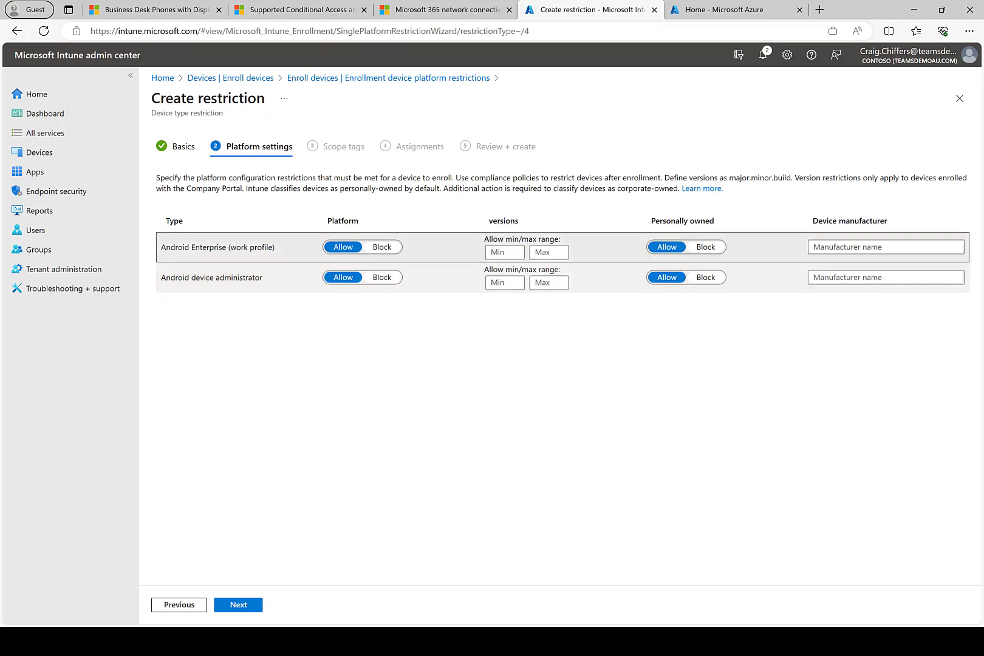
{"action": "left_click", "coordinate": [504, 282]}
{"action": "key", "text": "Num_Lock"}
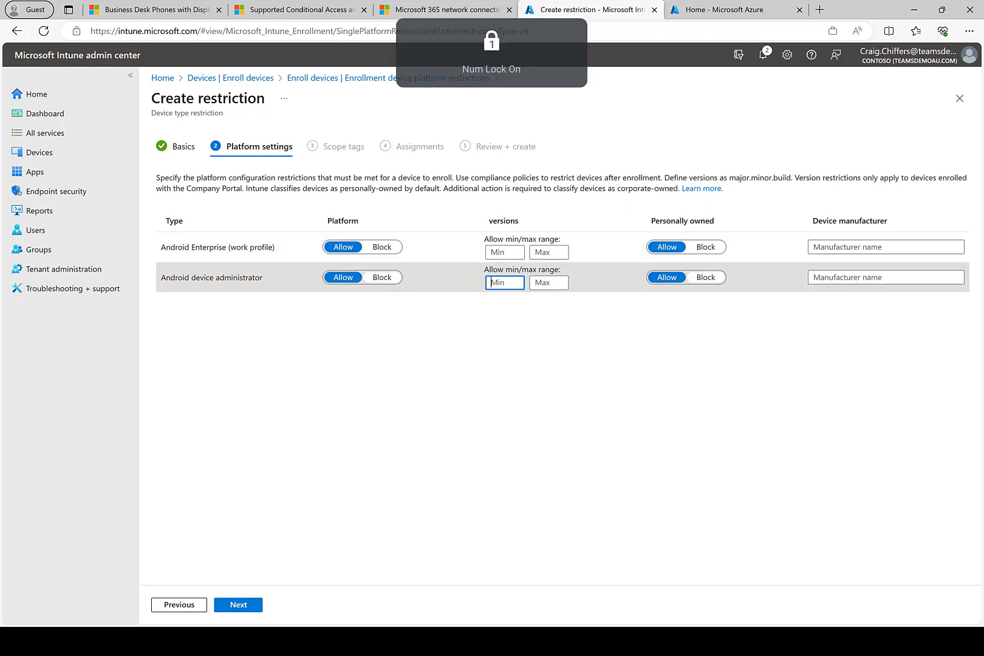
{"action": "type", "text": "8.3"}
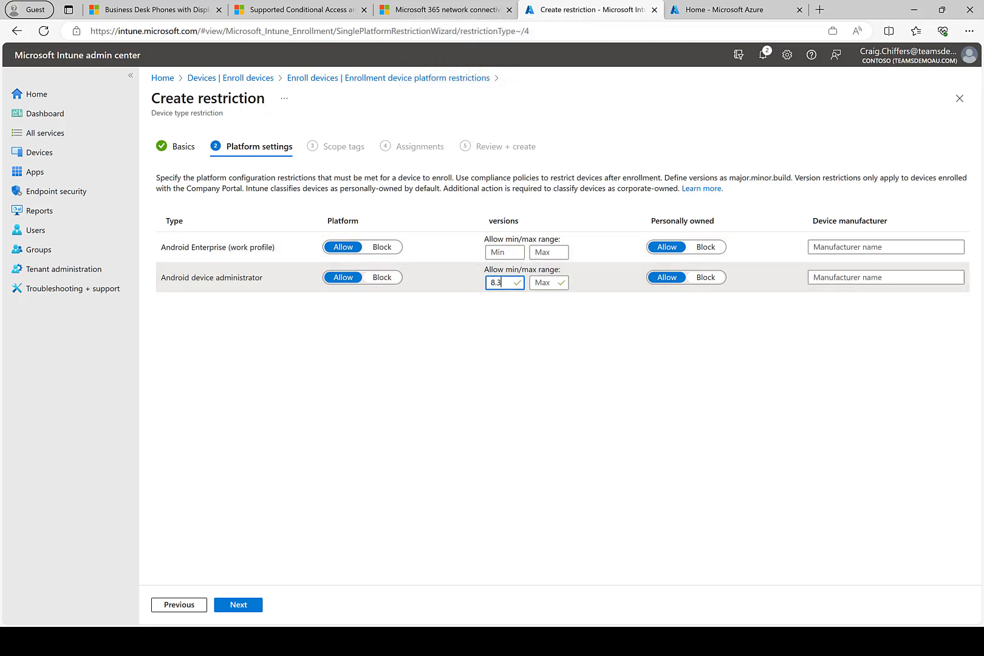
{"action": "key", "text": "BackSpace"}
{"action": "type", "text": "0"}
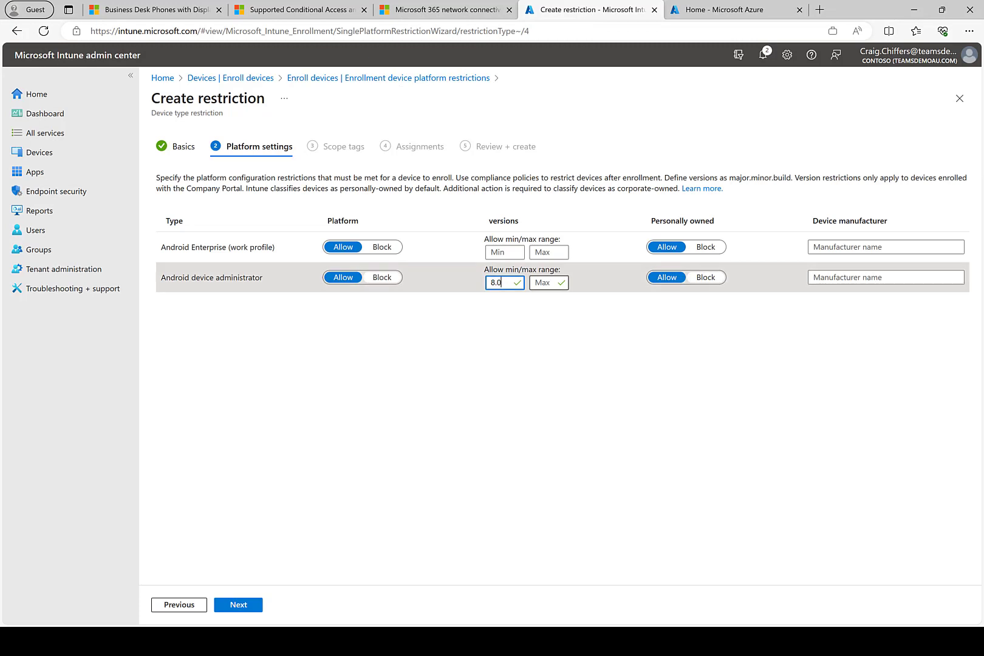
{"action": "left_click", "coordinate": [549, 282]}
{"action": "left_click", "coordinate": [886, 277]}
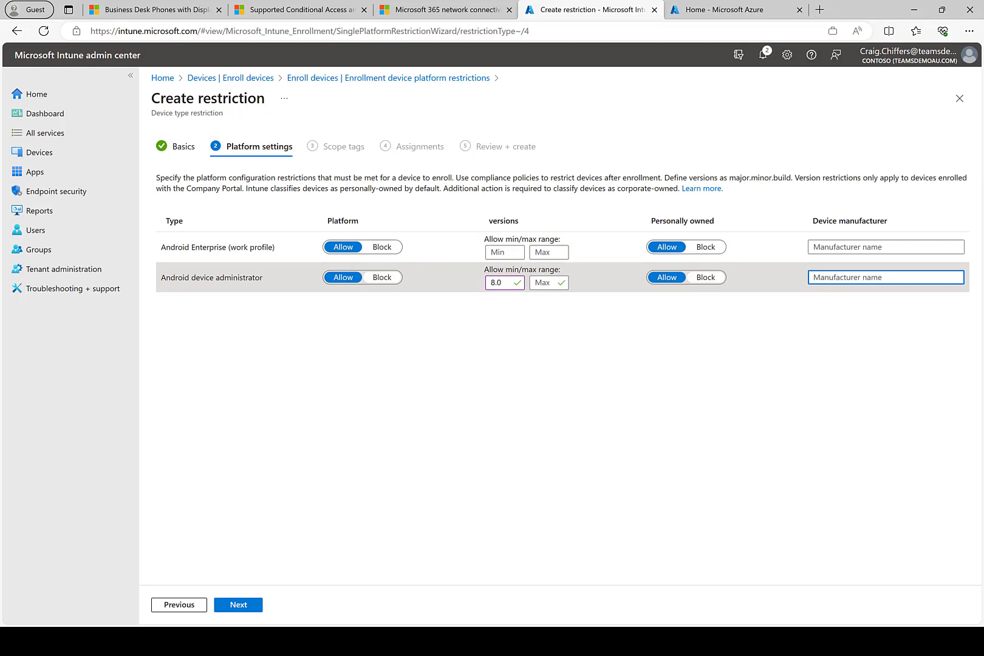
{"action": "type", "text": "crestron, logit"}
{"action": "key", "text": "BackSpace"}
{"action": "key", "text": "BackSpace"}
{"action": "key", "text": "BackSpace"}
{"action": "key", "text": "BackSpace"}
{"action": "key", "text": "BackSpace"}
{"action": "key", "text": "BackSpace"}
{"action": "key", "text": "BackSpace"}
{"action": "key", "text": "BackSpace"}
{"action": "key", "text": "BackSpace"}
{"action": "key", "text": "BackSpace"}
{"action": "key", "text": "BackSpace"}
{"action": "key", "text": "BackSpace"}
{"action": "key", "text": "BackSpace"}
{"action": "key", "text": "BackSpace"}
{"action": "key", "text": "BackSpace"}
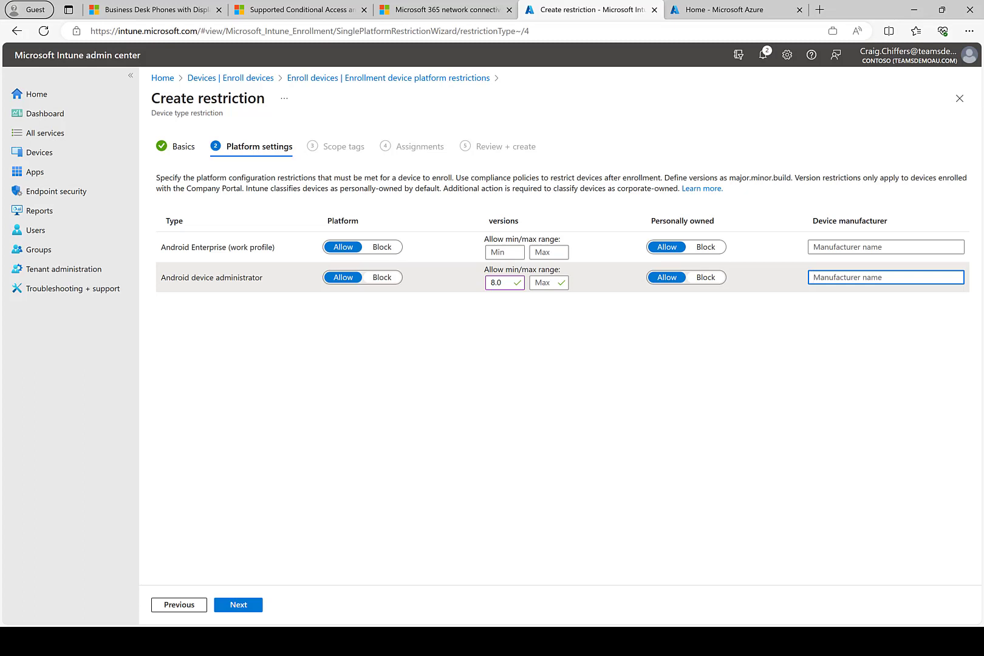
Step: Keep the default scope tag, assign the restriction to the BNEPhones and BNEMTRA groups, and create it
{"action": "left_click", "coordinate": [238, 604]}
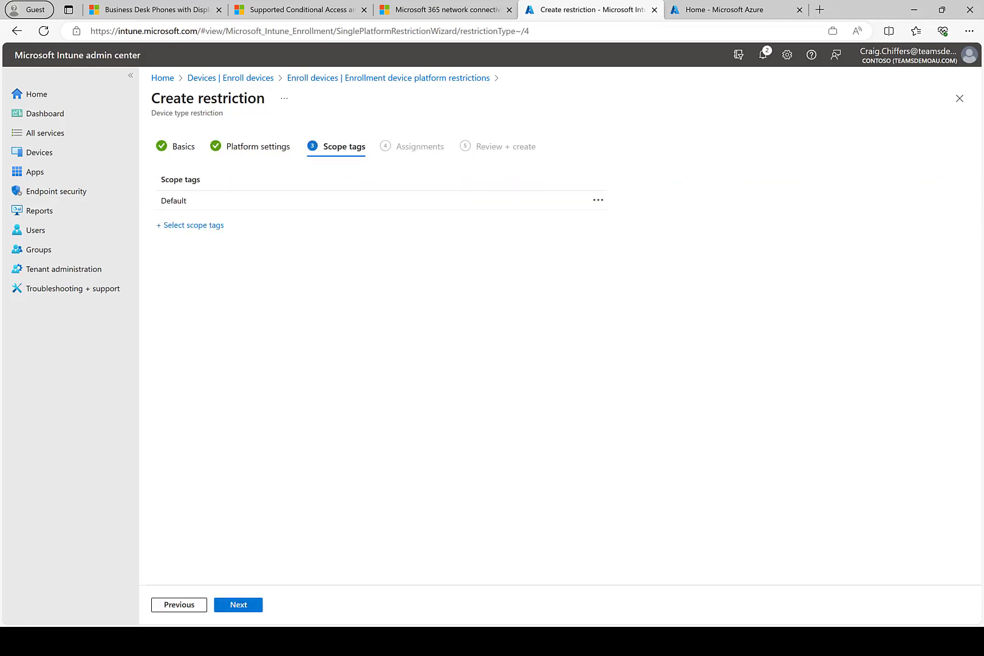
{"action": "left_click", "coordinate": [238, 604]}
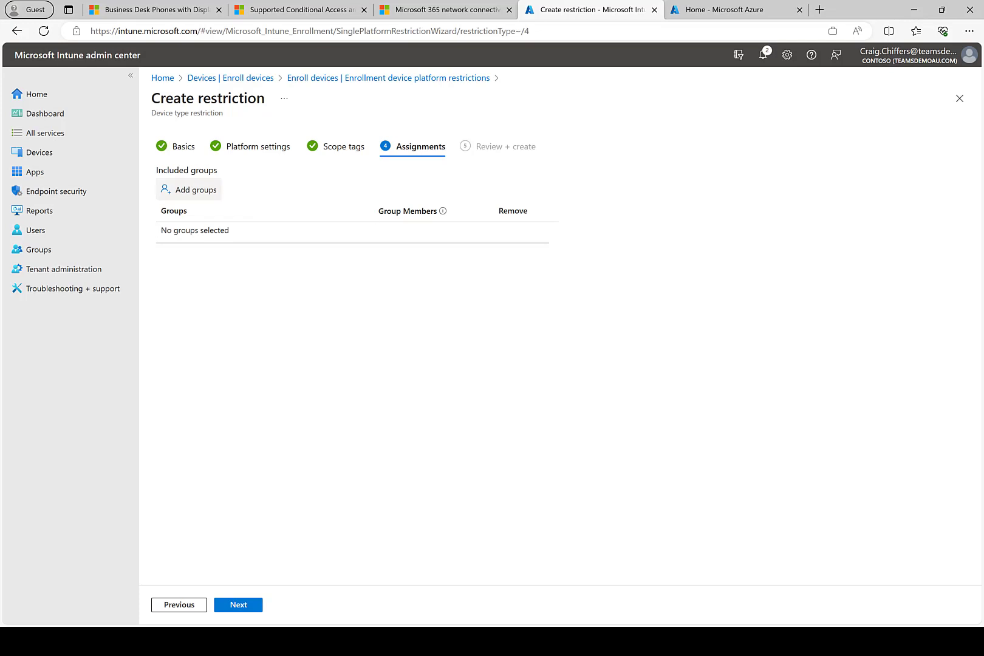
{"action": "left_click", "coordinate": [188, 190]}
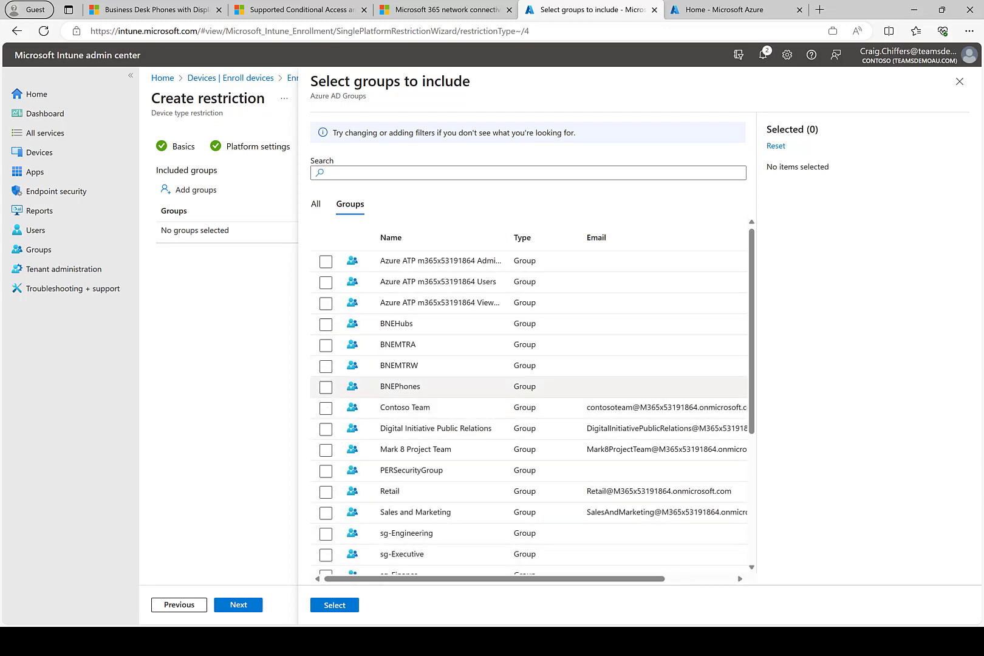
{"action": "left_click", "coordinate": [326, 387]}
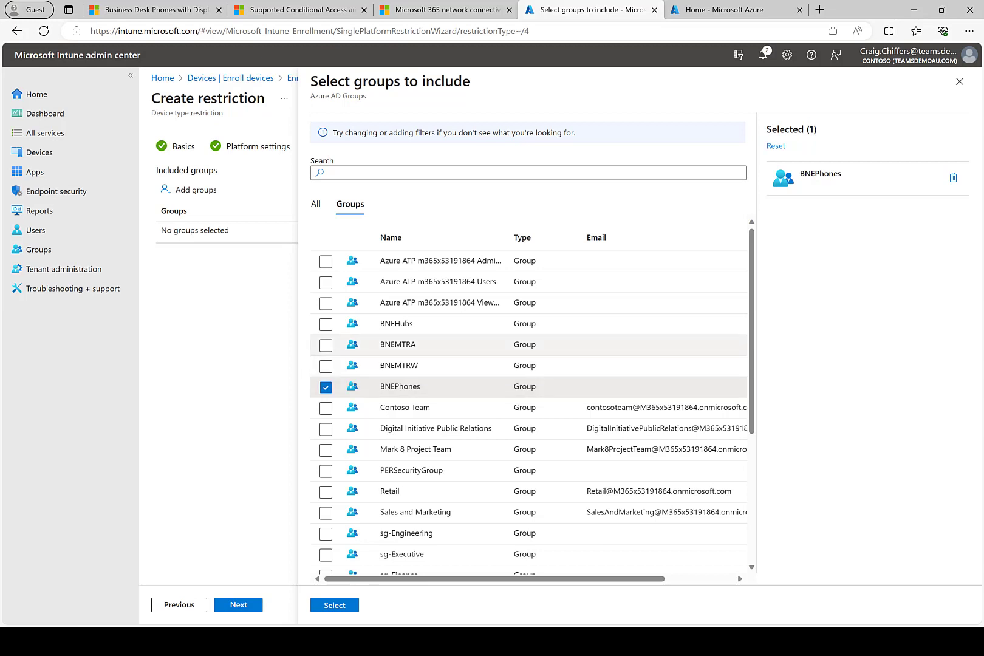
{"action": "left_click", "coordinate": [326, 345]}
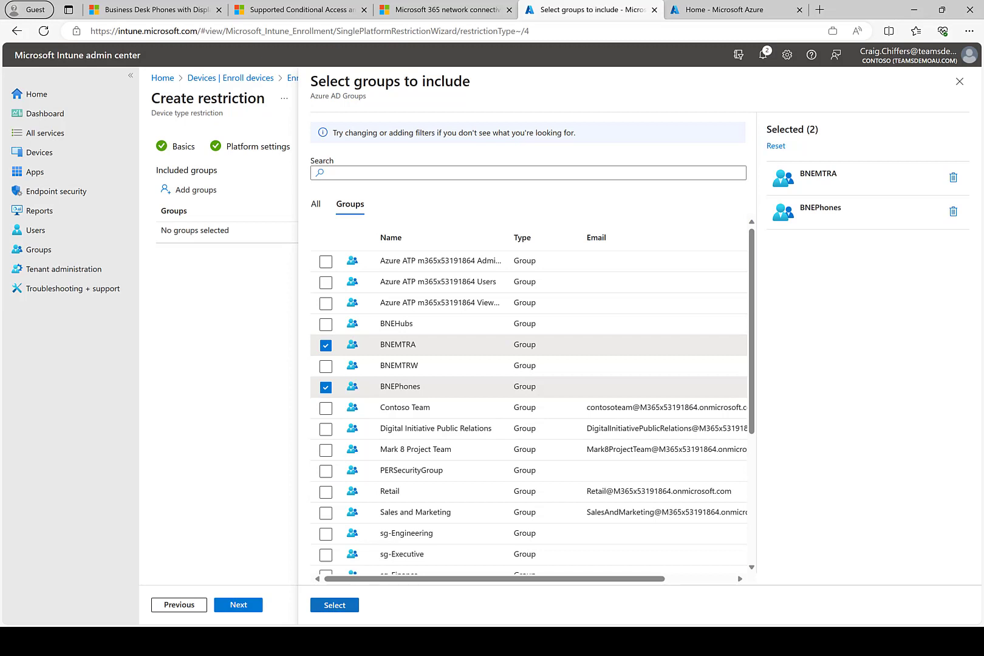
{"action": "left_click", "coordinate": [335, 606]}
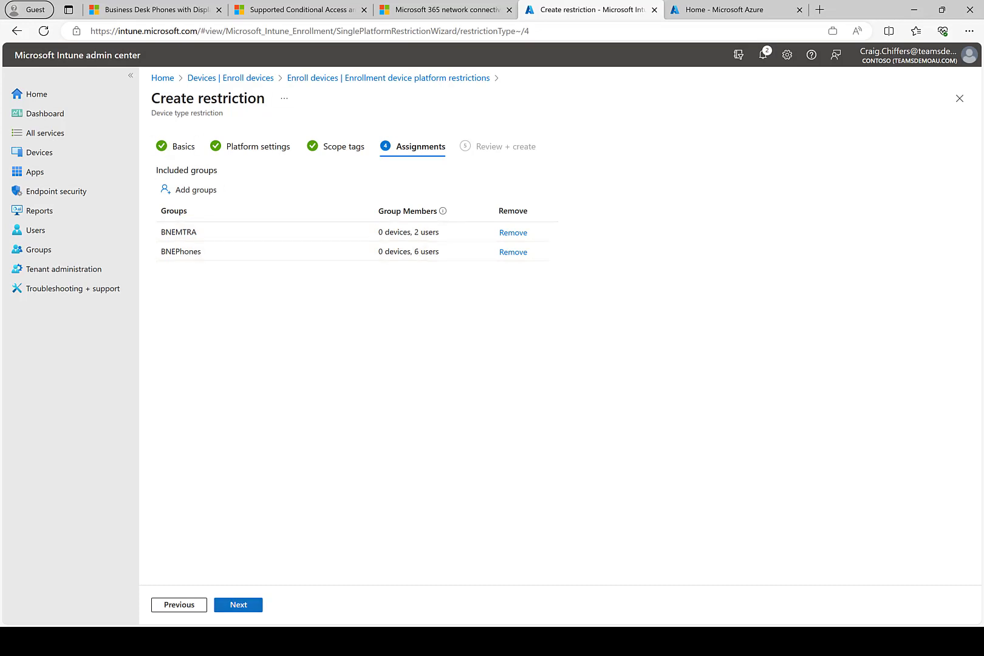
{"action": "left_click", "coordinate": [239, 605]}
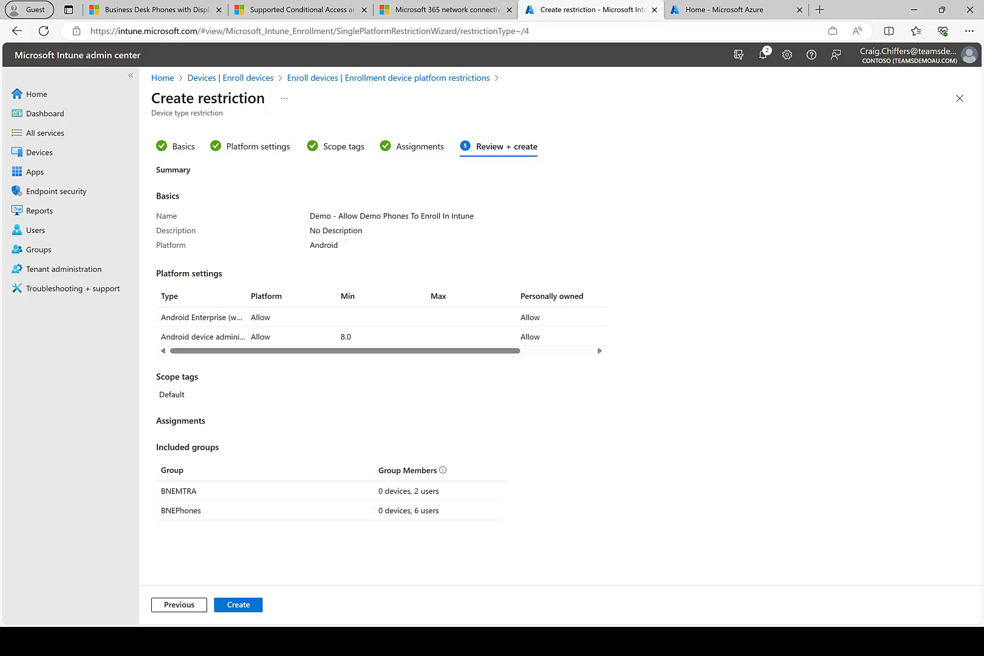
{"action": "left_click", "coordinate": [239, 605]}
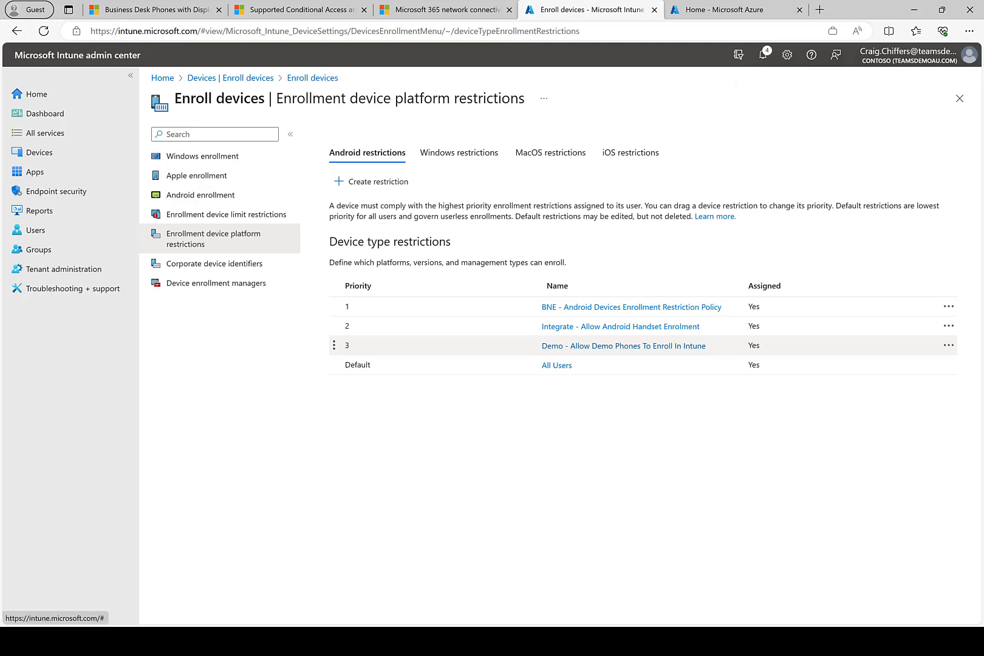
Step: Move the "Demo - Allow Demo Phones To Enroll In Intune" restriction to priority 1 in the Android restrictions list
{"action": "mouse_move", "coordinate": [577, 346]}
{"action": "left_mouse_down"}
{"action": "mouse_move", "coordinate": [594, 357]}
{"action": "mouse_move", "coordinate": [595, 326]}
{"action": "mouse_move", "coordinate": [594, 365]}
{"action": "mouse_move", "coordinate": [595, 346]}
{"action": "left_mouse_up"}
{"action": "left_click", "coordinate": [949, 345]}
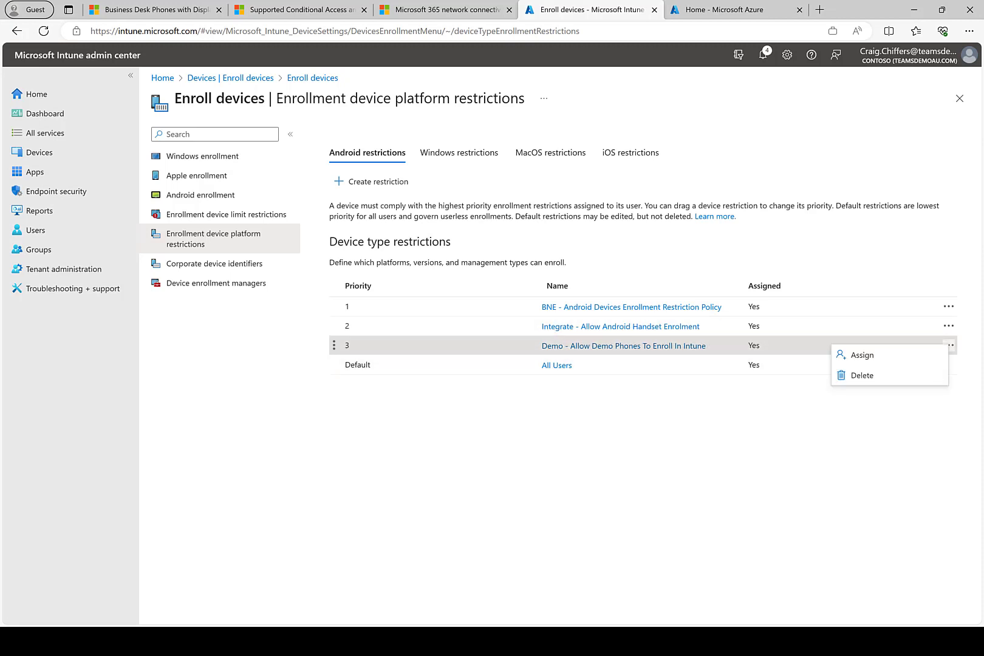
{"action": "key", "text": "Escape"}
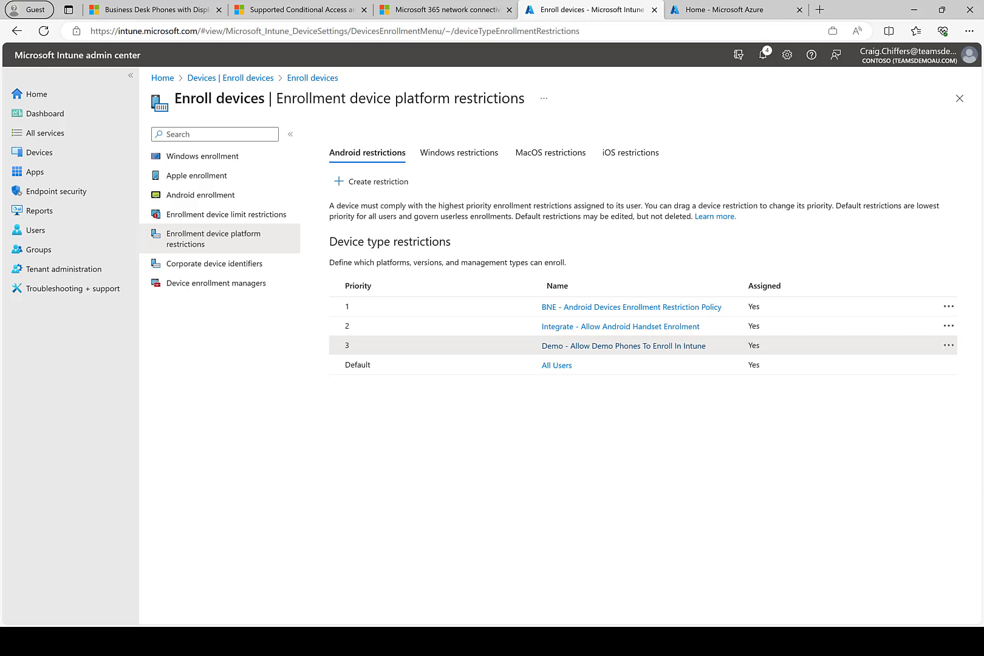
{"action": "left_click_drag", "start_coordinate": [333, 345], "coordinate": [356, 302]}
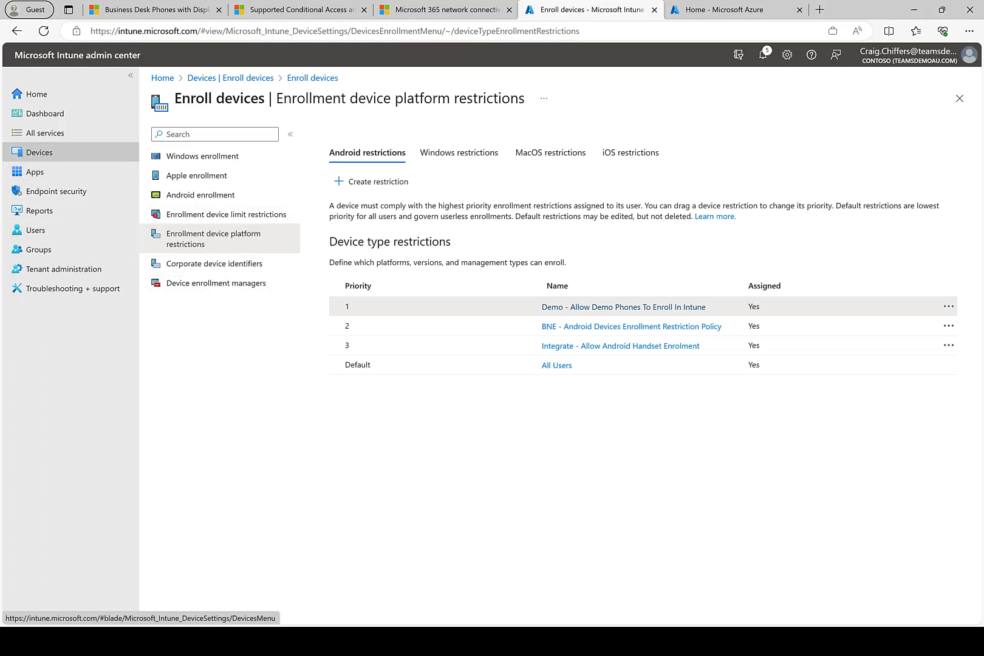
Step: Start a new device compliance policy for the Android device administrator platform
{"action": "left_click", "coordinate": [39, 153]}
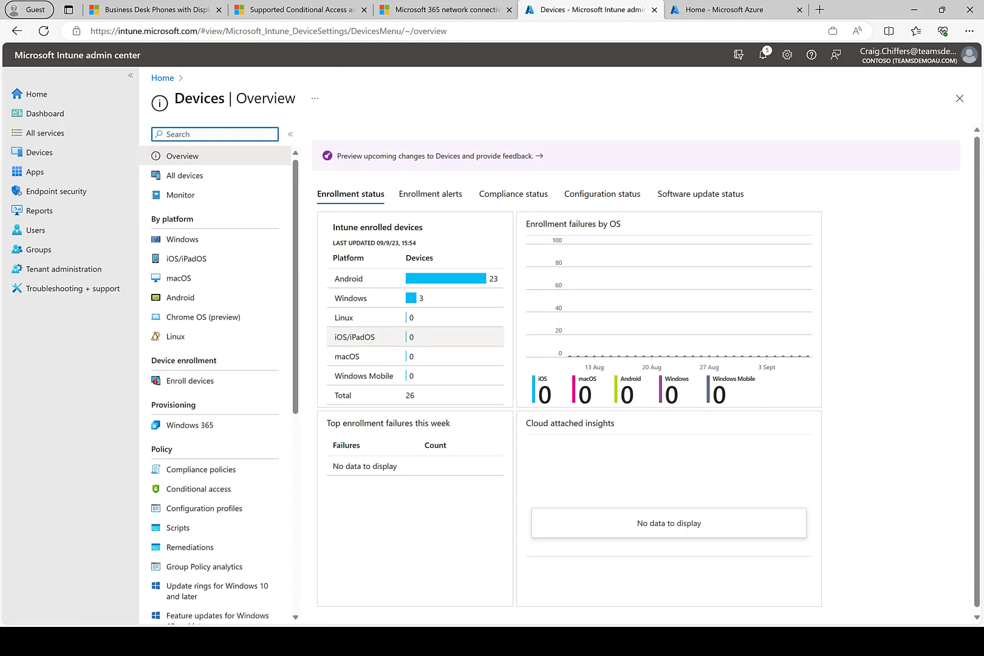
{"action": "left_click", "coordinate": [201, 469]}
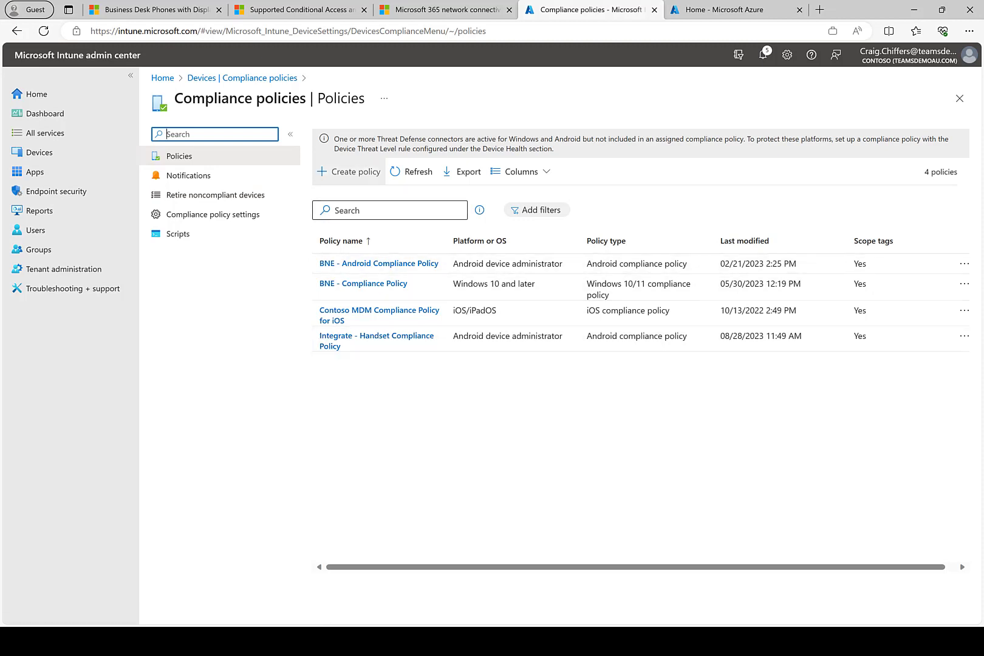
{"action": "left_click", "coordinate": [349, 171]}
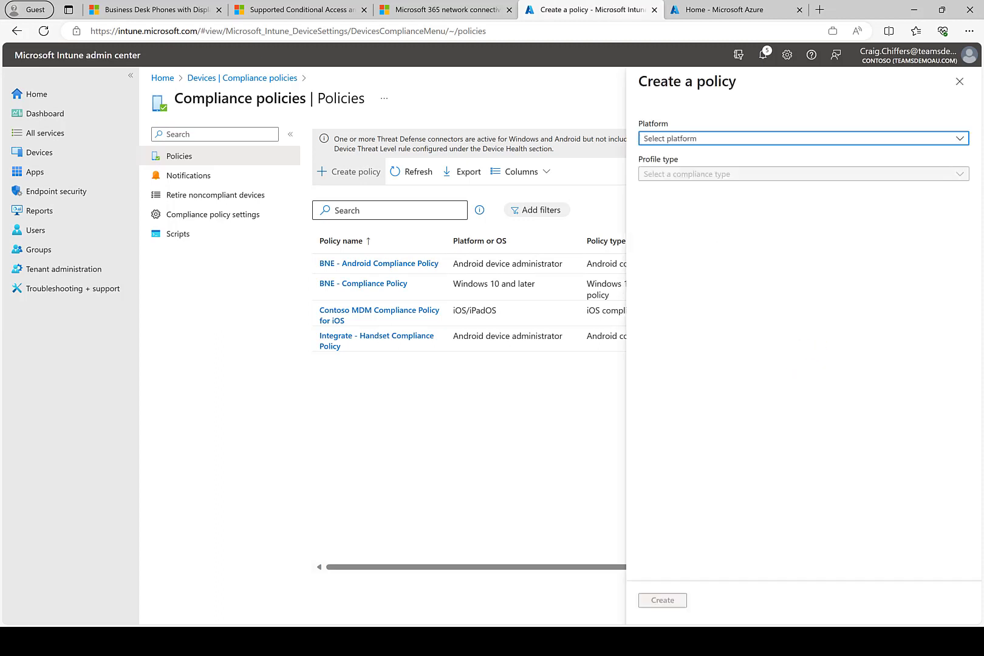
{"action": "key", "text": "Return"}
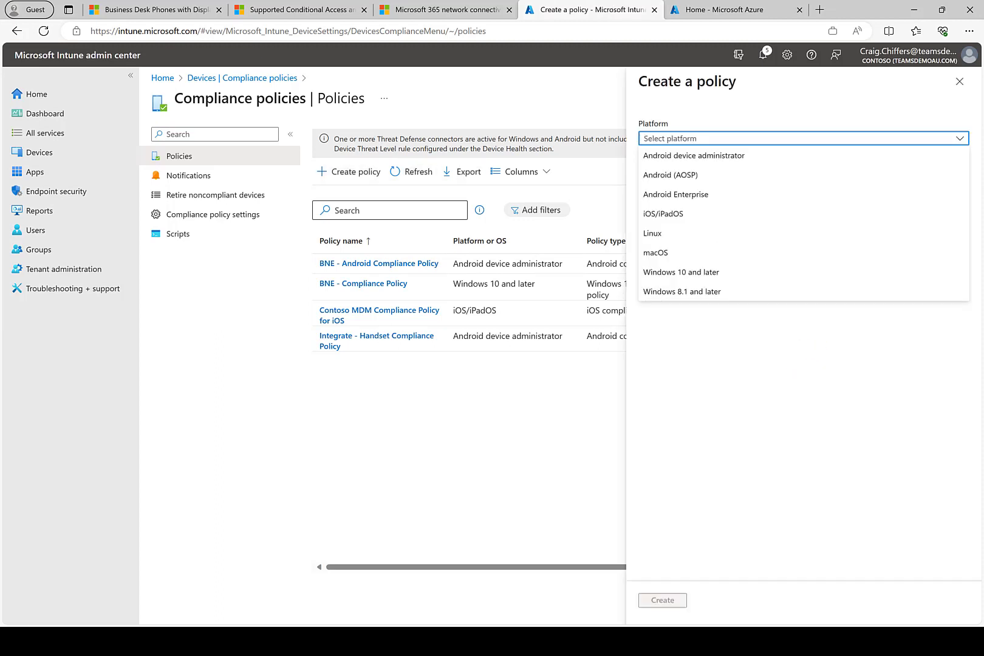
{"action": "key", "text": "Down"}
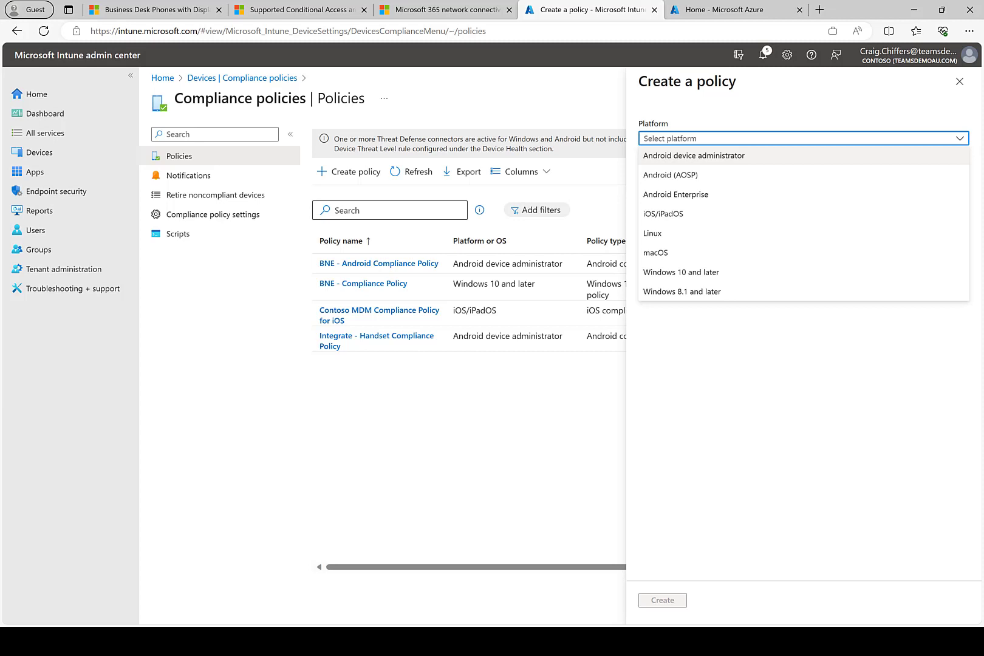
{"action": "key", "text": "Down"}
{"action": "key", "text": "Up"}
{"action": "key", "text": "Return"}
{"action": "key", "text": "Tab"}
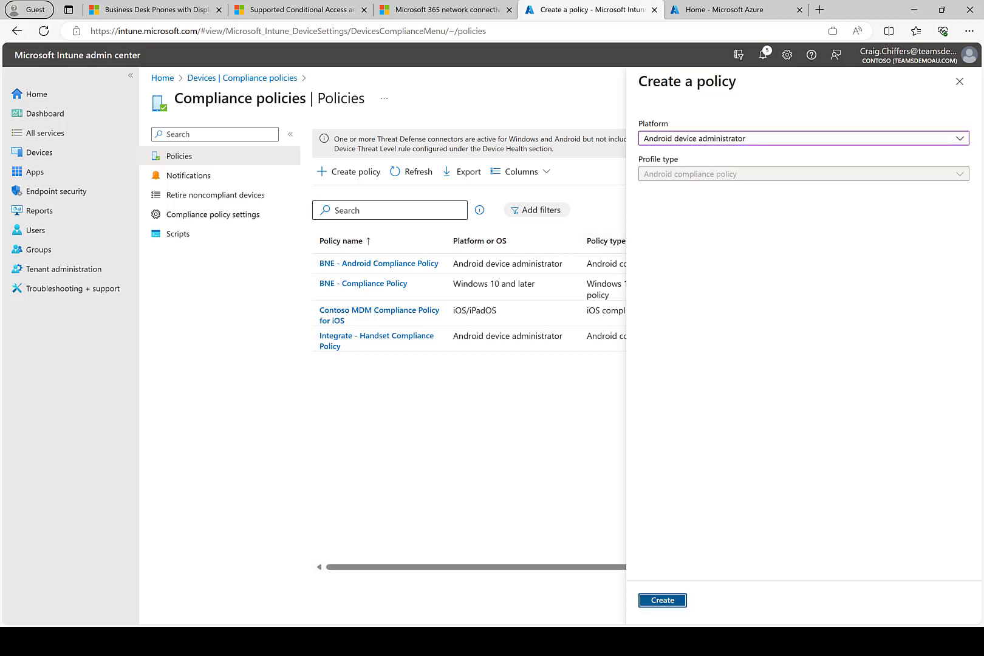
{"action": "key", "text": "Return"}
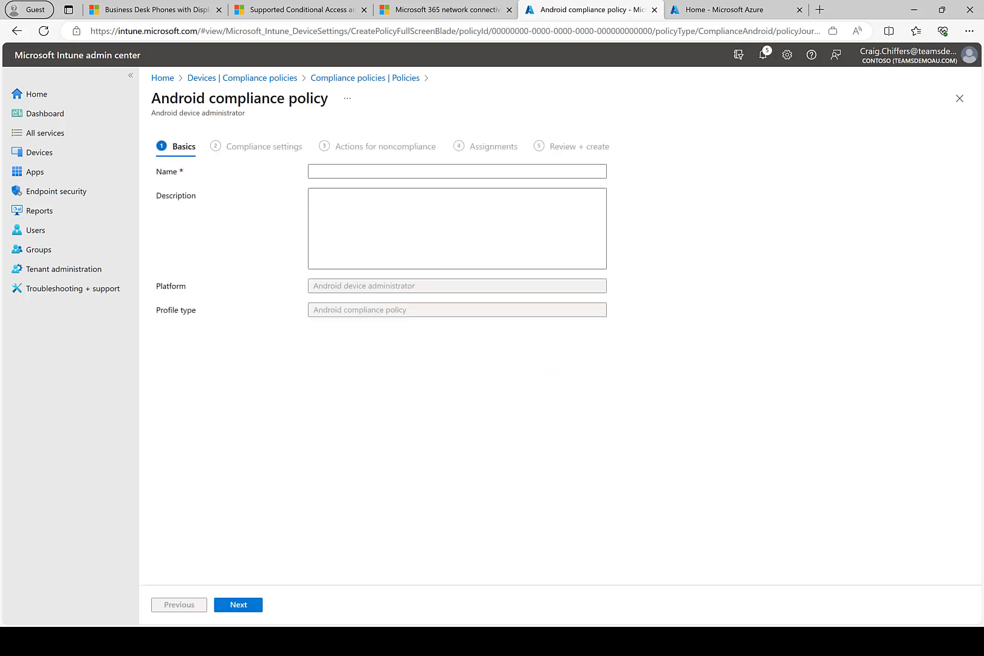
Step: Name the compliance policy "Demo - Phone Compliance Policy" and continue to its compliance settings
{"action": "type", "text": "Demo "}
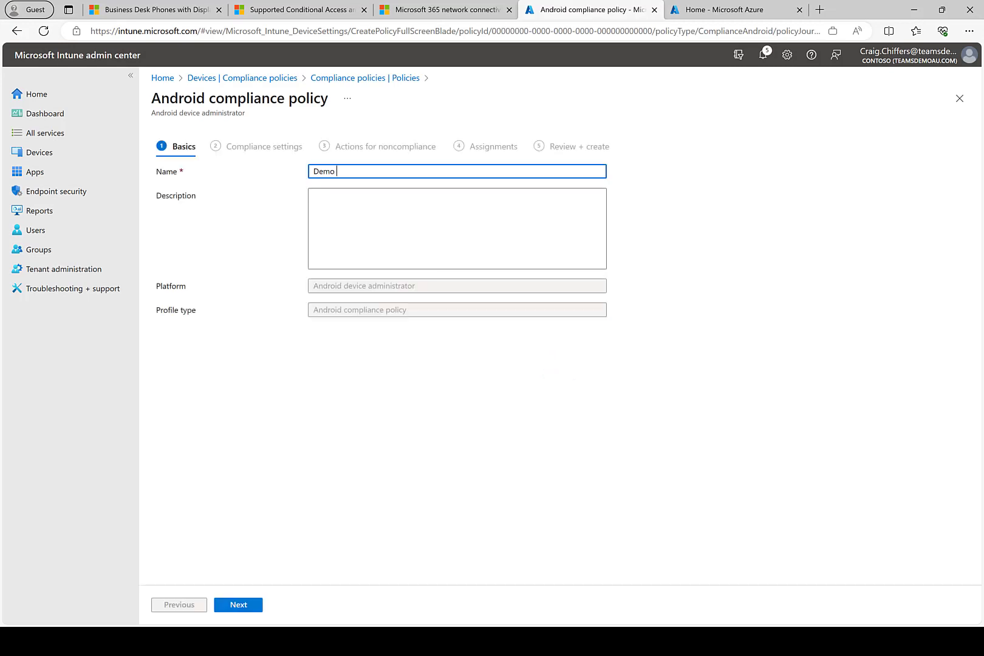
{"action": "type", "text": "-"}
{"action": "type", "text": " P"}
{"action": "key", "text": "BackSpace"}
{"action": "type", "text": "Phone Compliance Policy"}
{"action": "key", "text": "Return"}
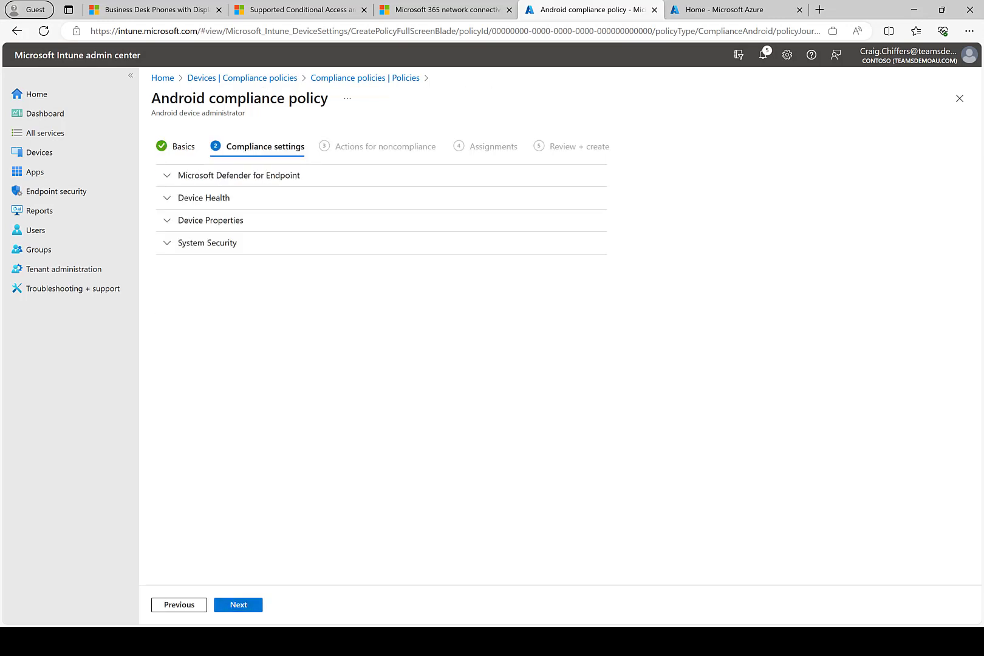
Step: Expand the Microsoft Defender for Endpoint, Device Health, Device Properties and System Security compliance sections
{"action": "left_click", "coordinate": [239, 175]}
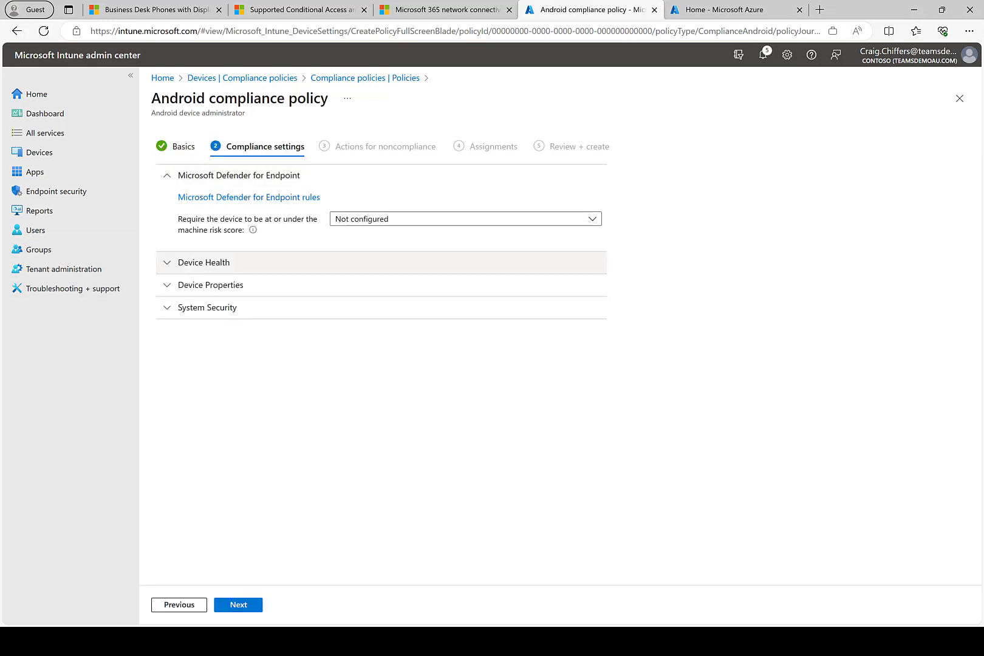
{"action": "left_click", "coordinate": [204, 262]}
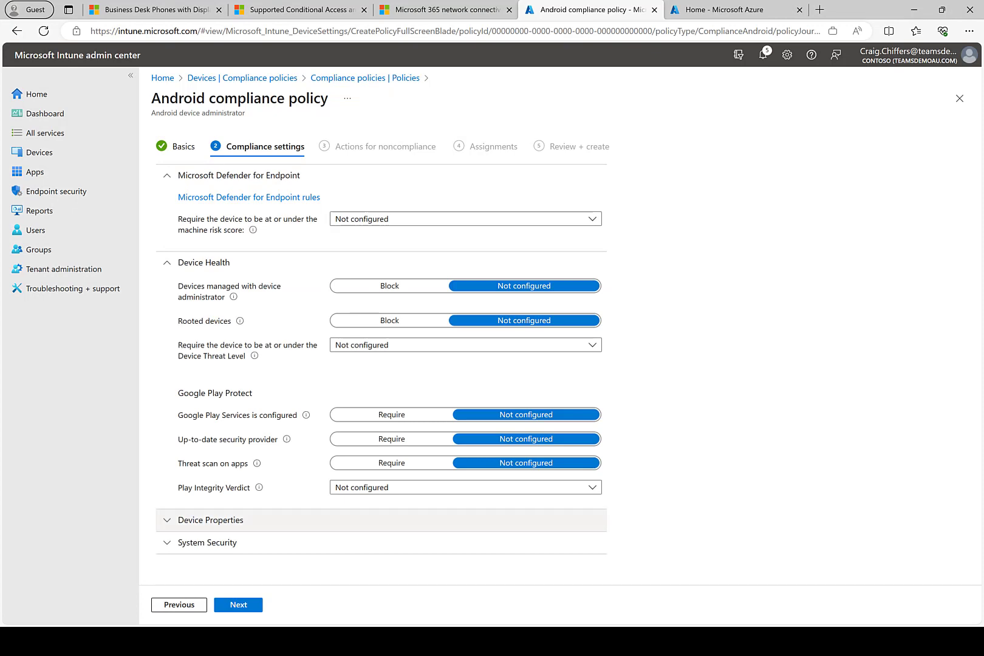
{"action": "left_click", "coordinate": [211, 520]}
{"action": "scroll", "coordinate": [211, 520], "scroll_direction": "down", "scroll_amount": 1}
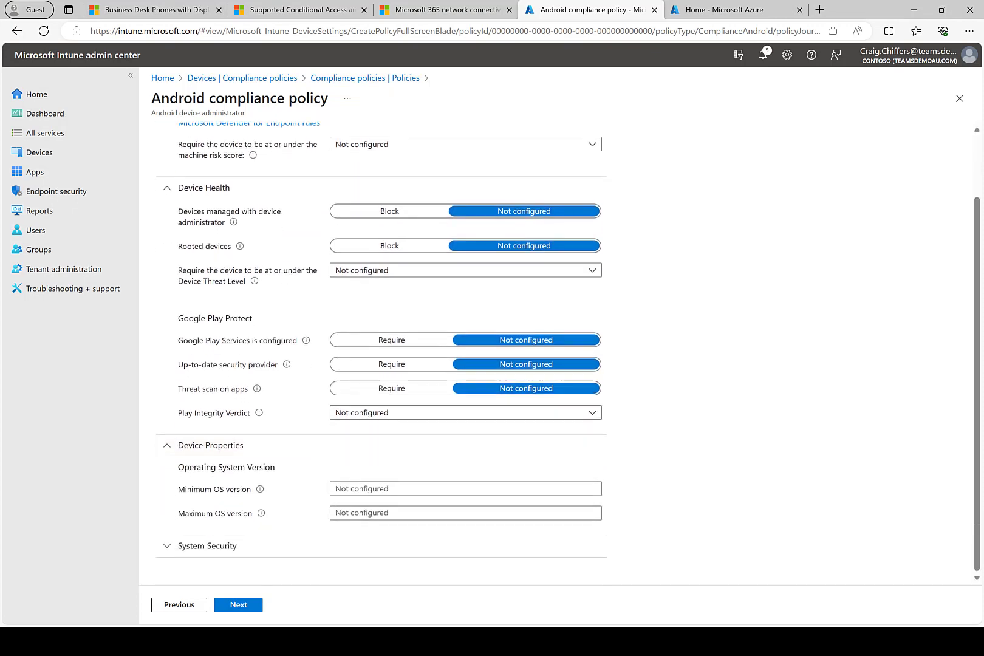
{"action": "left_click", "coordinate": [206, 548]}
{"action": "scroll", "coordinate": [389, 352], "scroll_direction": "down", "scroll_amount": 10}
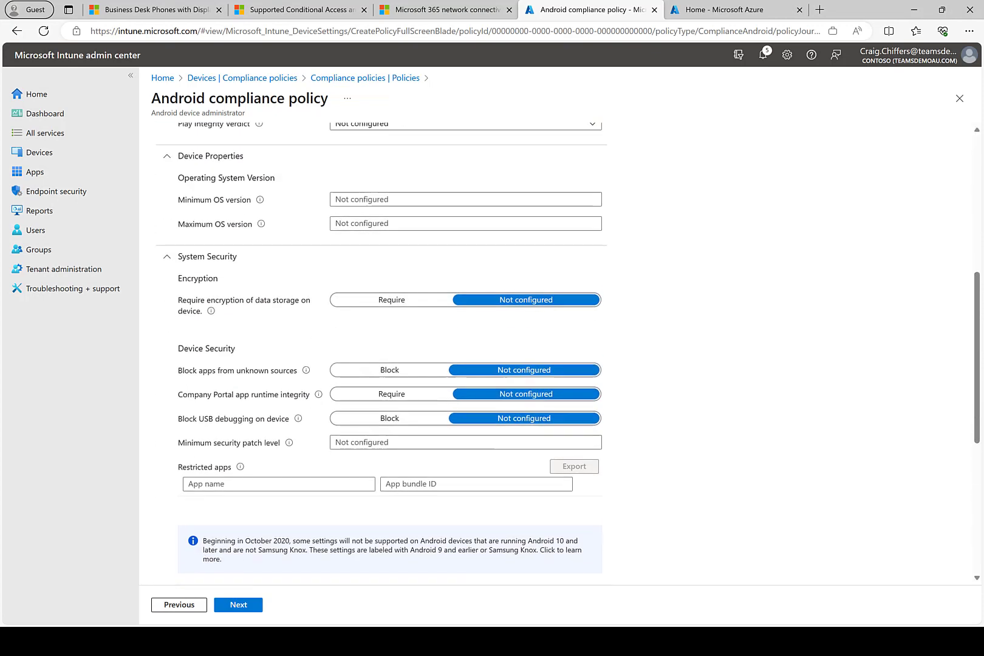
Step: Review the available compliance settings, from device health and OS version limits to device security and password requirements
{"action": "scroll", "coordinate": [389, 353], "scroll_direction": "up", "scroll_amount": 6}
{"action": "scroll", "coordinate": [389, 353], "scroll_direction": "up", "scroll_amount": 6}
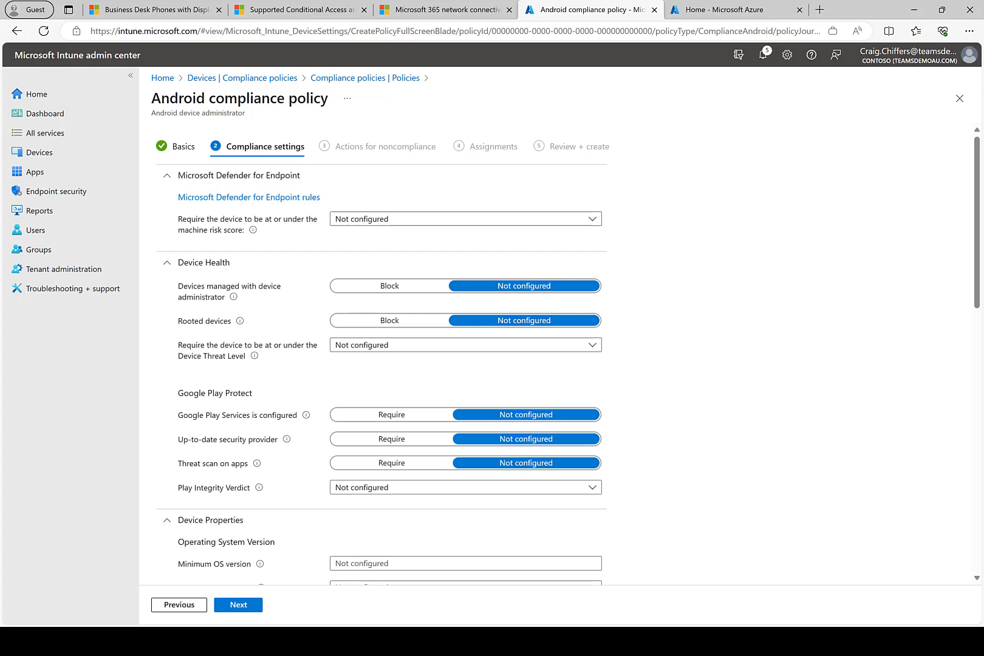
{"action": "scroll", "coordinate": [381, 352], "scroll_direction": "down", "scroll_amount": 9}
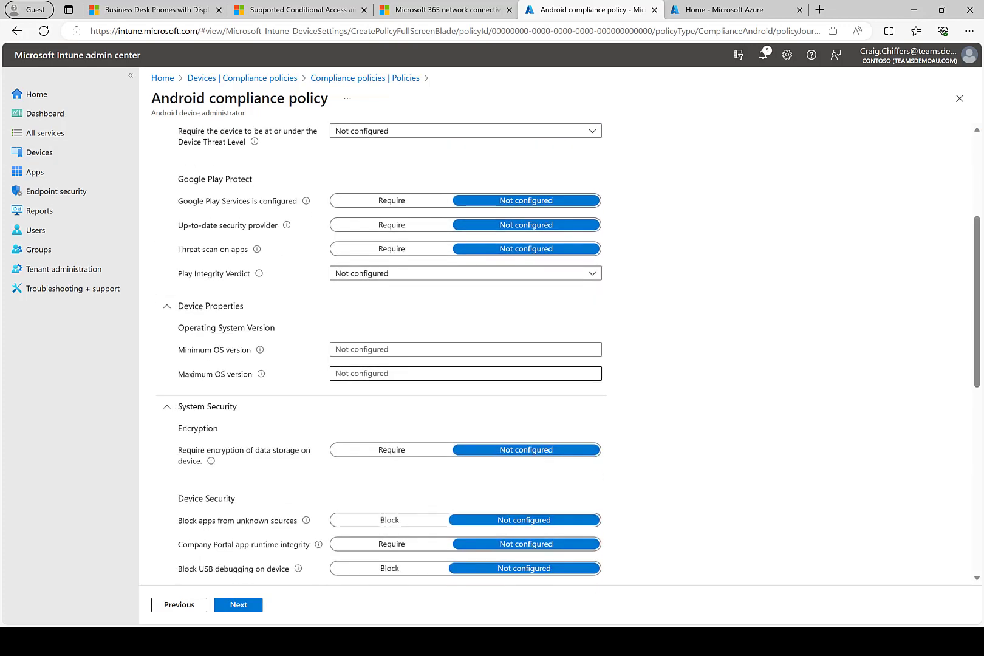
{"action": "scroll", "coordinate": [382, 353], "scroll_direction": "down", "scroll_amount": 4}
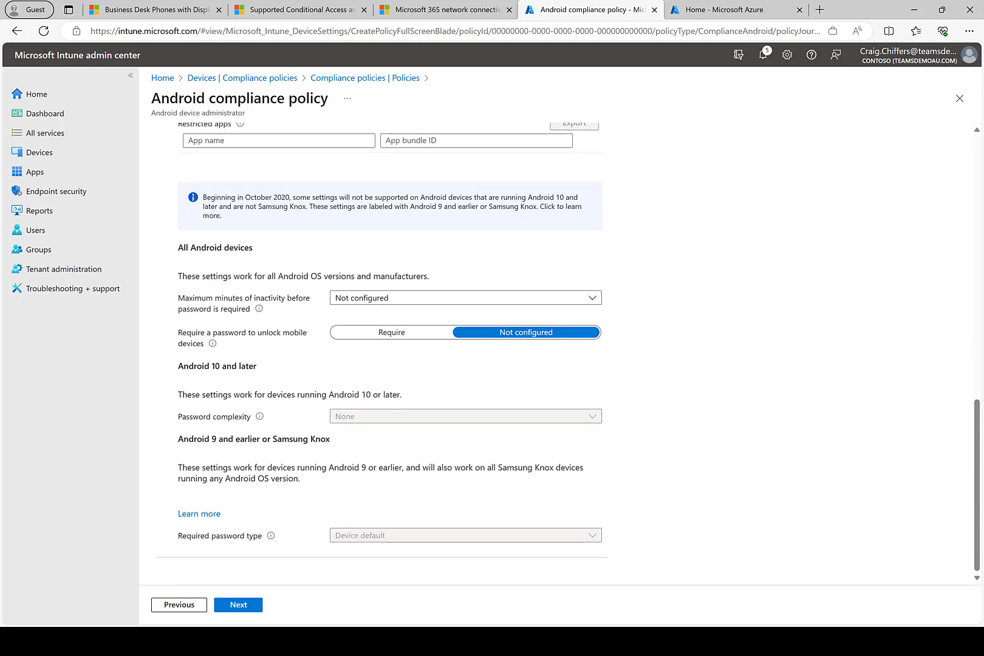
{"action": "scroll", "coordinate": [382, 352], "scroll_direction": "up", "scroll_amount": 7}
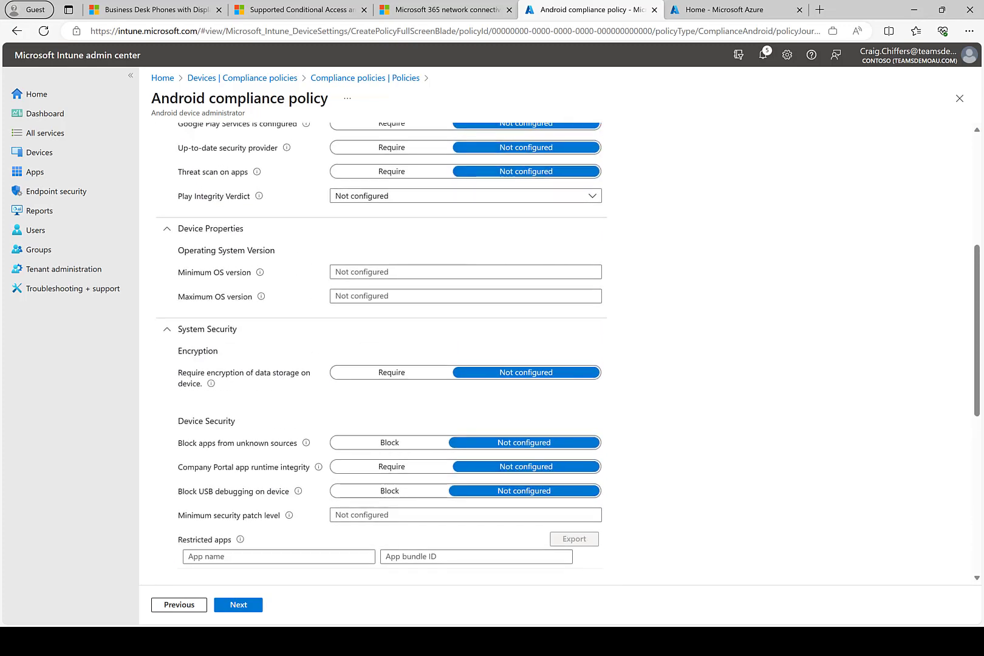
{"action": "left_click", "coordinate": [364, 271]}
{"action": "left_click", "coordinate": [364, 296]}
{"action": "left_click", "coordinate": [364, 272]}
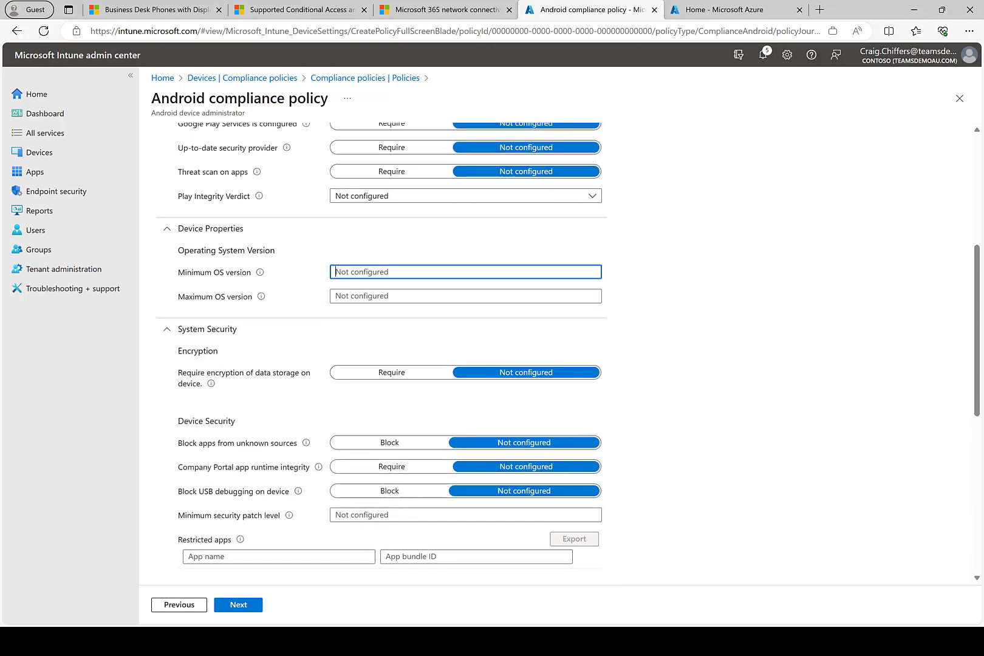
{"action": "scroll", "coordinate": [382, 352], "scroll_direction": "down", "scroll_amount": 7}
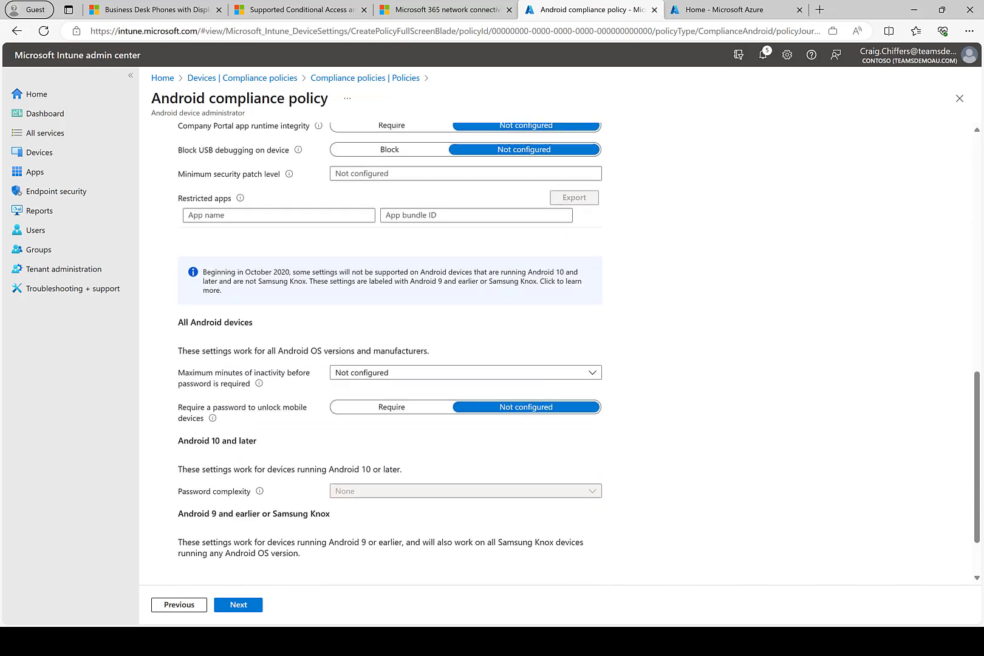
{"action": "scroll", "coordinate": [382, 352], "scroll_direction": "up", "scroll_amount": 12}
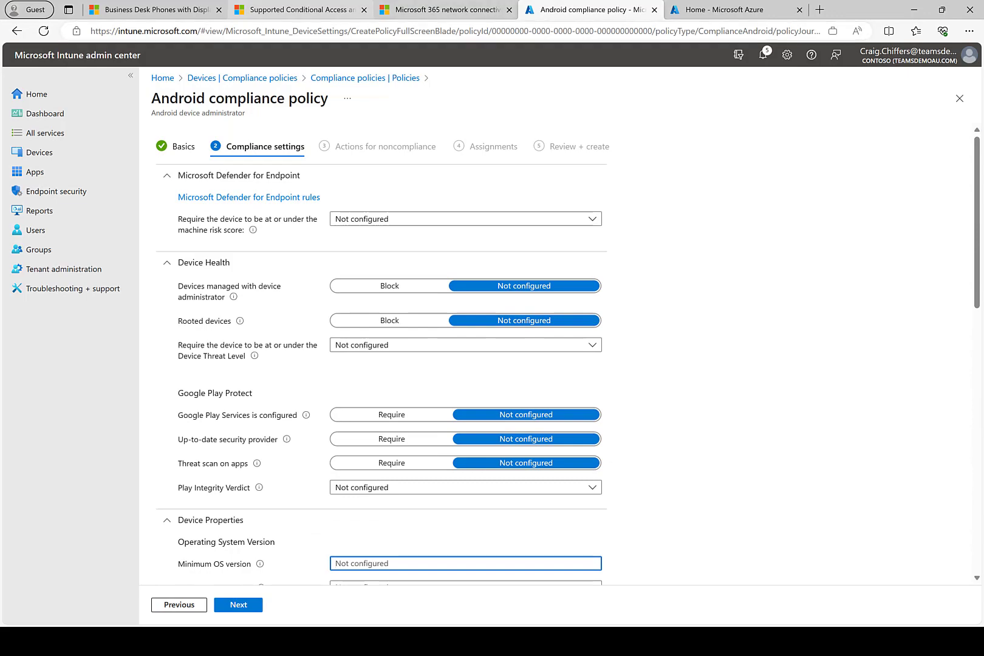
Step: Switch to the Microsoft Learn article on supported compliance policies and show the device compliance table for Teams phones and displays
{"action": "left_click", "coordinate": [297, 9]}
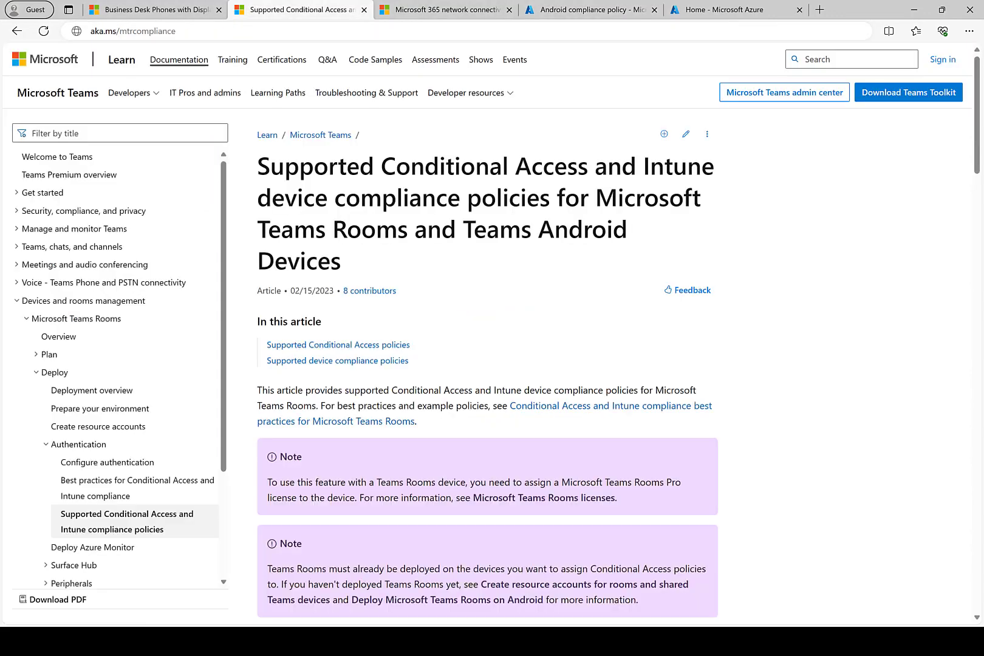
{"action": "scroll", "coordinate": [487, 364], "scroll_direction": "down", "scroll_amount": 15}
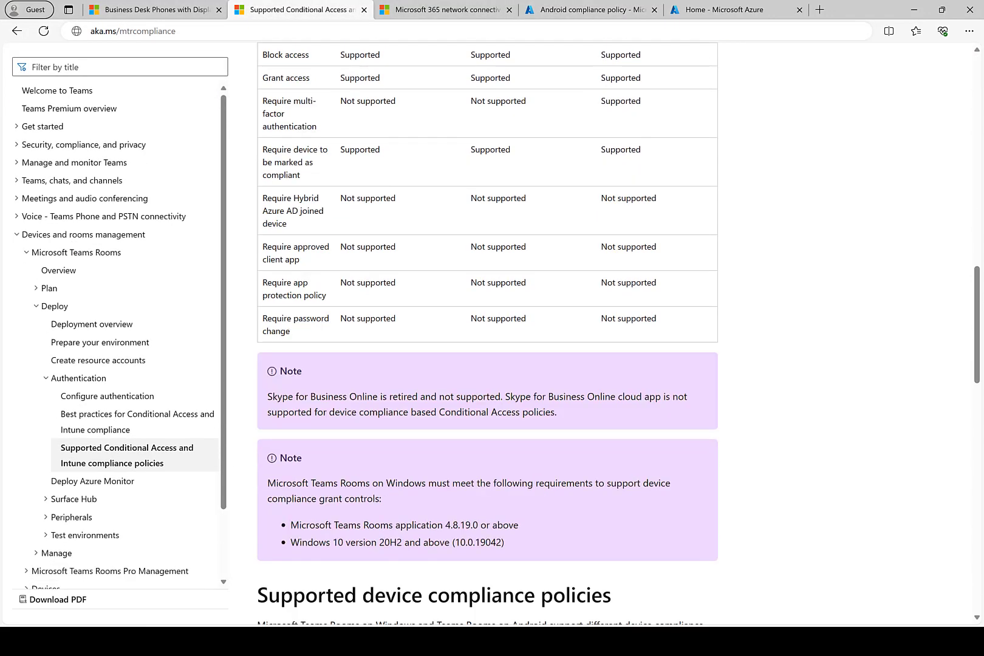
{"action": "scroll", "coordinate": [488, 365], "scroll_direction": "down", "scroll_amount": 5}
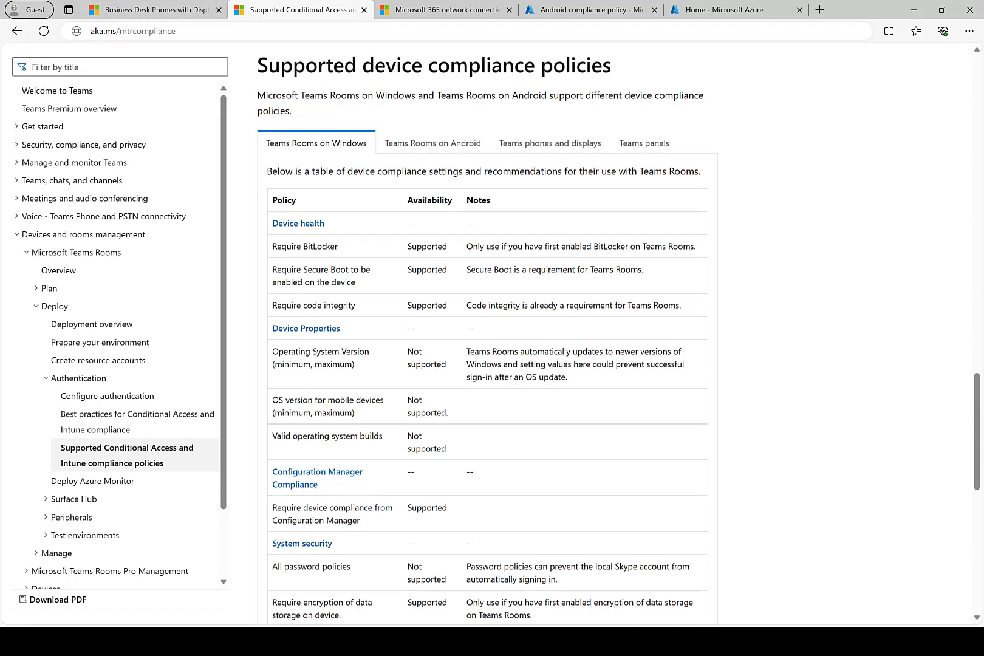
{"action": "scroll", "coordinate": [486, 335], "scroll_direction": "up", "scroll_amount": 6}
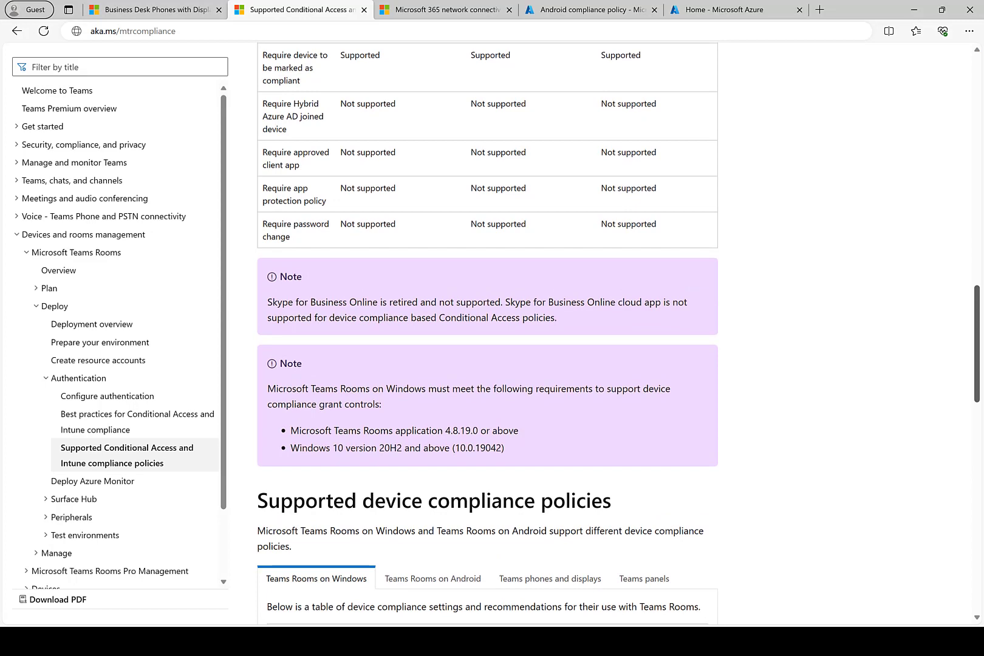
{"action": "scroll", "coordinate": [486, 334], "scroll_direction": "down", "scroll_amount": 5}
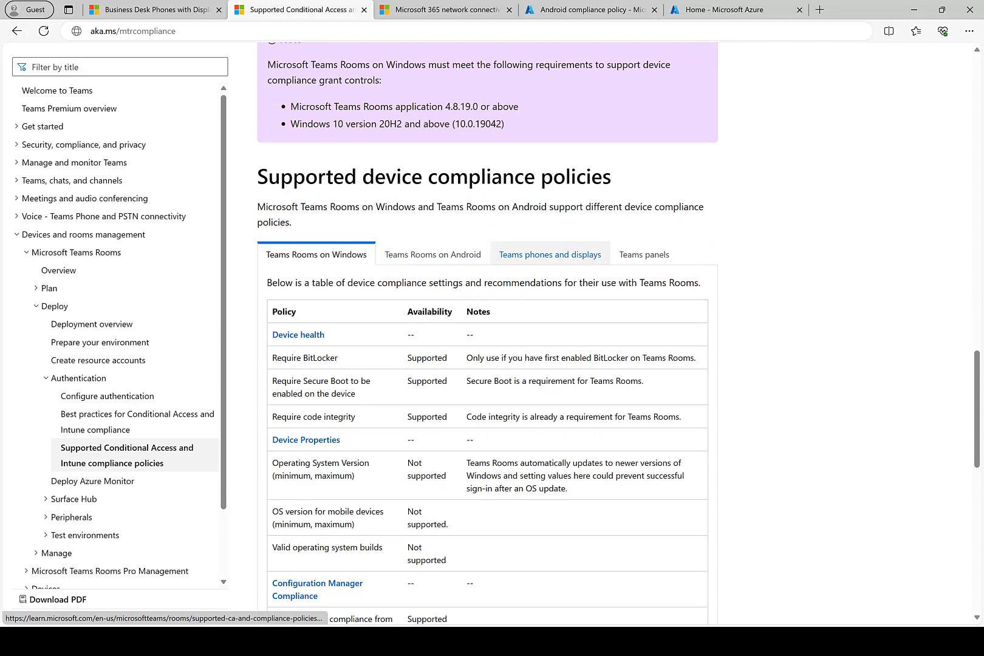
{"action": "left_click", "coordinate": [549, 254]}
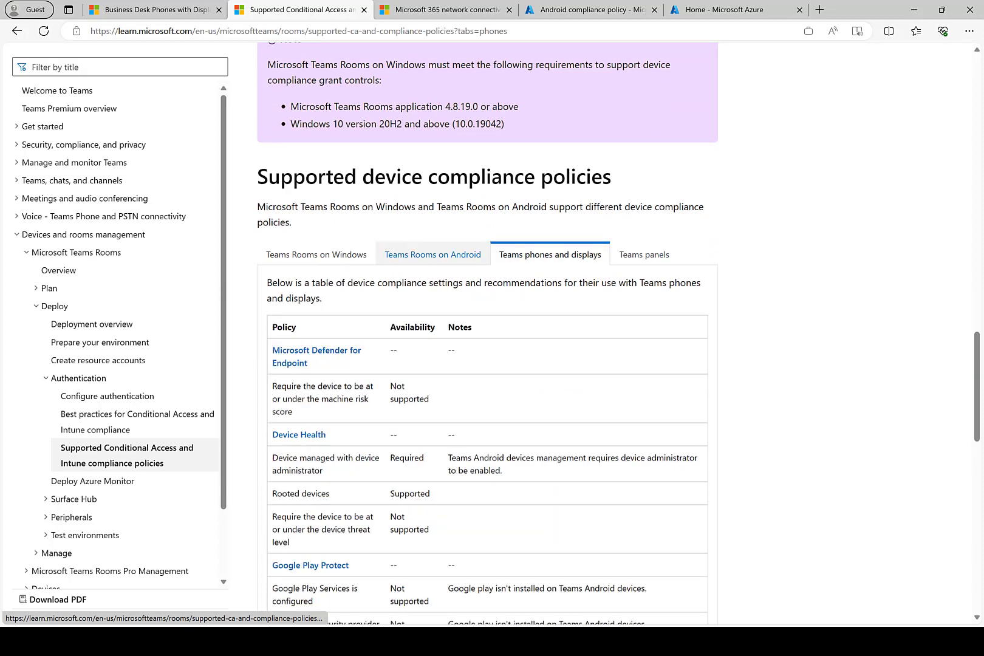
Step: Examine which compliance settings are supported on Teams phones and displays, including blocking apps from unknown sources
{"action": "scroll", "coordinate": [316, 182], "scroll_direction": "down", "scroll_amount": 3}
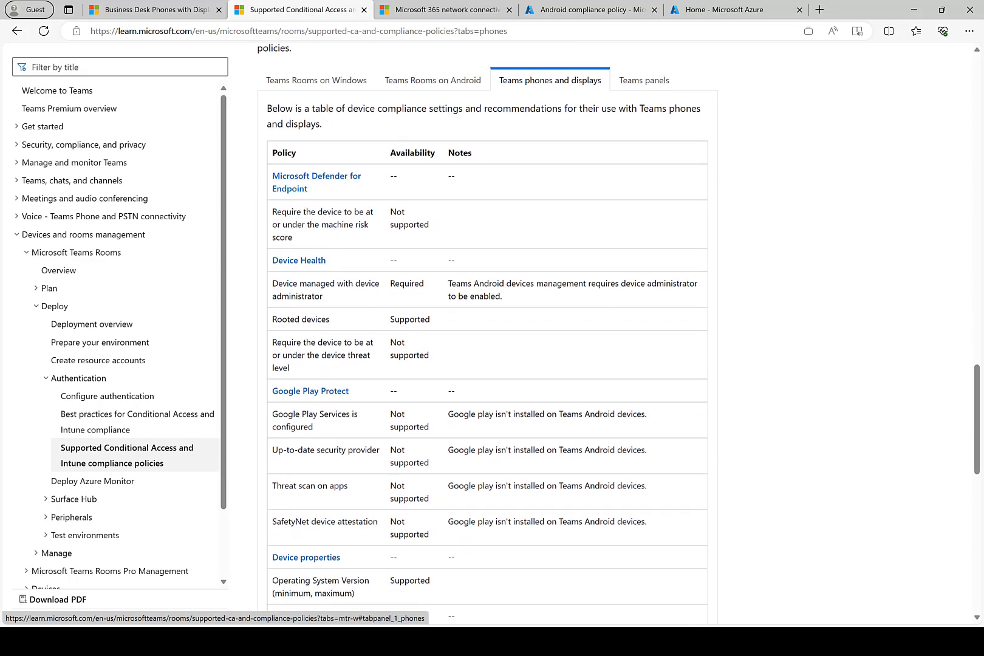
{"action": "scroll", "coordinate": [486, 334], "scroll_direction": "down", "scroll_amount": 4}
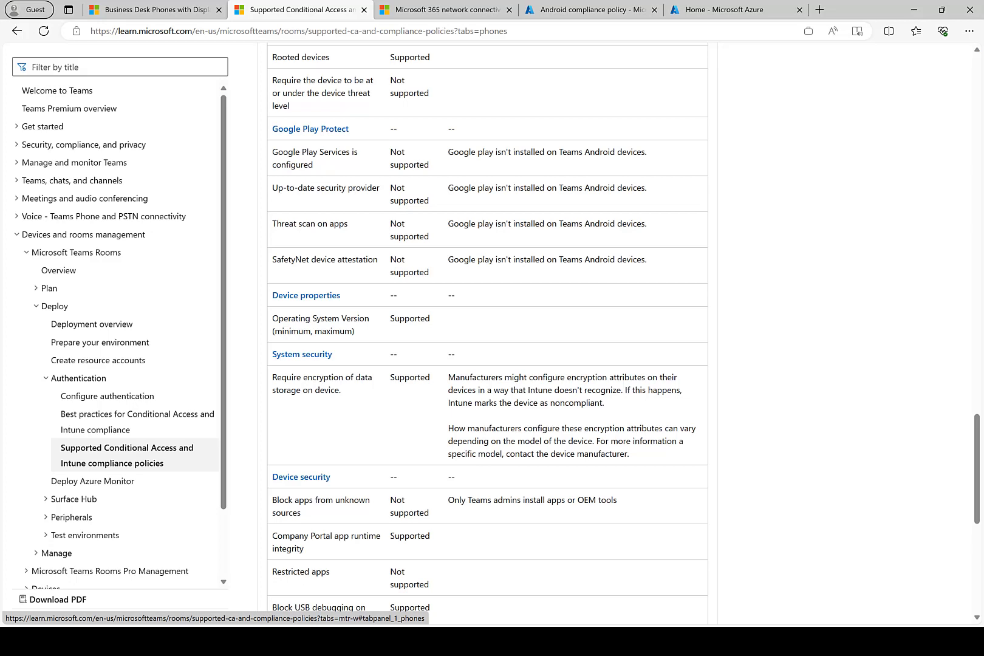
{"action": "scroll", "coordinate": [486, 328], "scroll_direction": "down", "scroll_amount": 5}
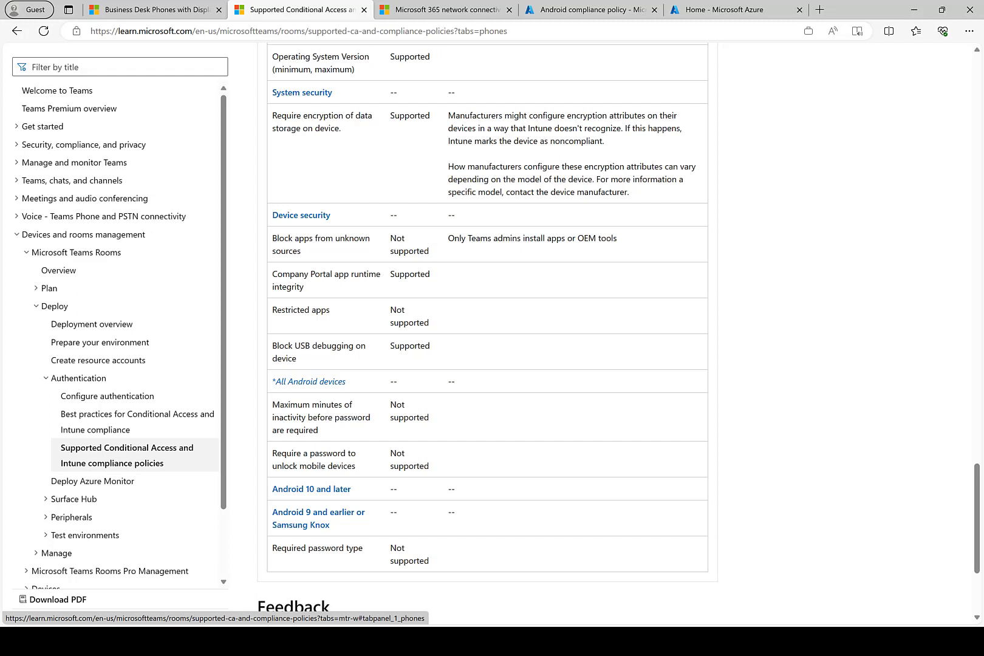
{"action": "left_click_drag", "start_coordinate": [272, 238], "coordinate": [301, 251]}
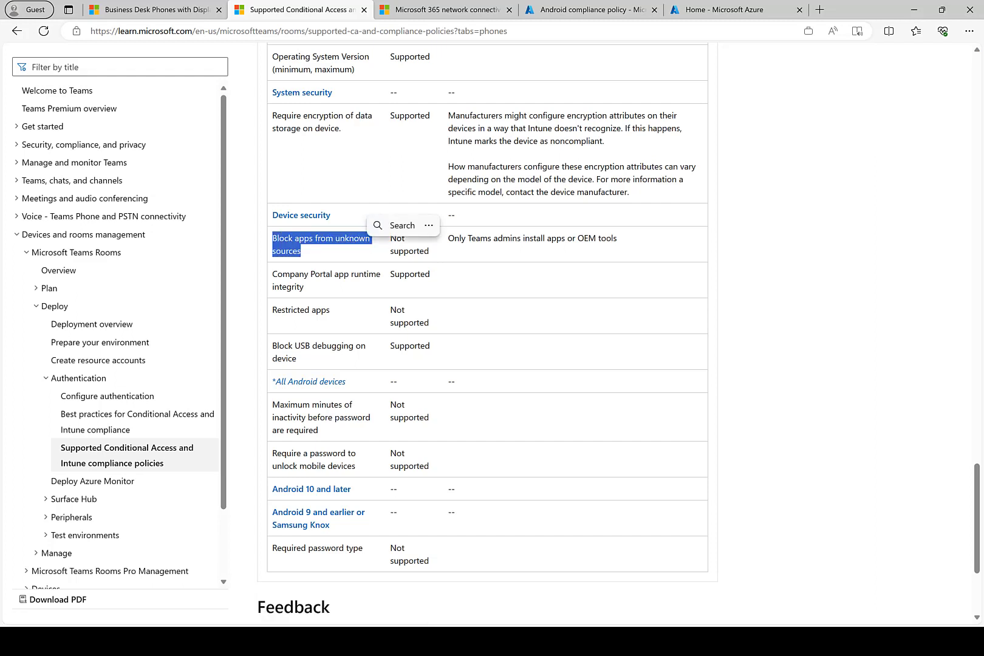
{"action": "left_click_drag", "start_coordinate": [429, 251], "coordinate": [390, 237]}
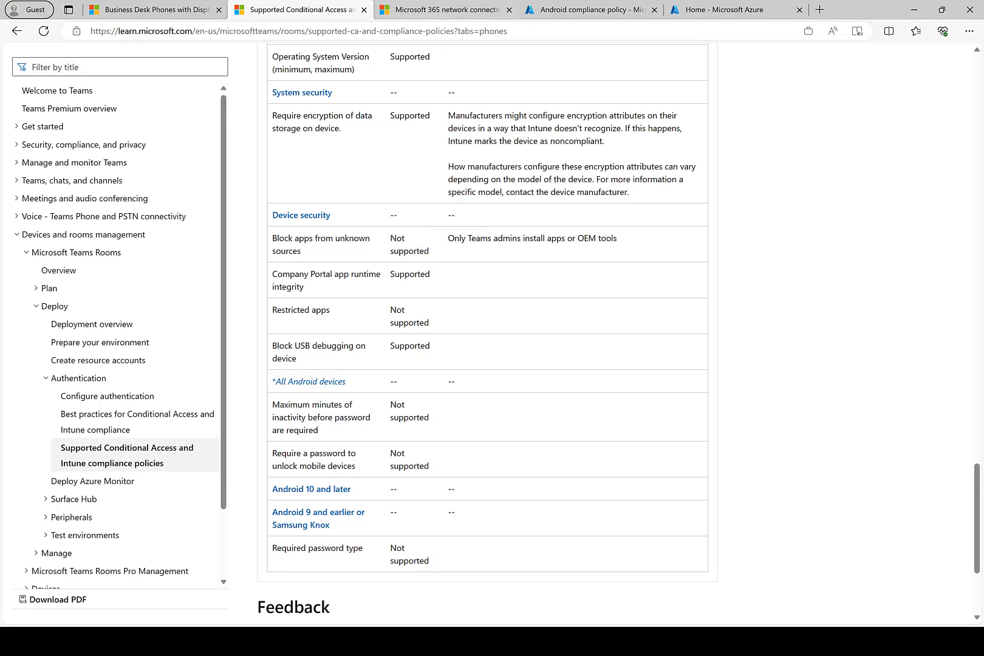
Step: Return to the Android compliance policy, keep the compliance settings unconfigured, and open the schedule of the Mark device noncompliant action
{"action": "left_click", "coordinate": [583, 10]}
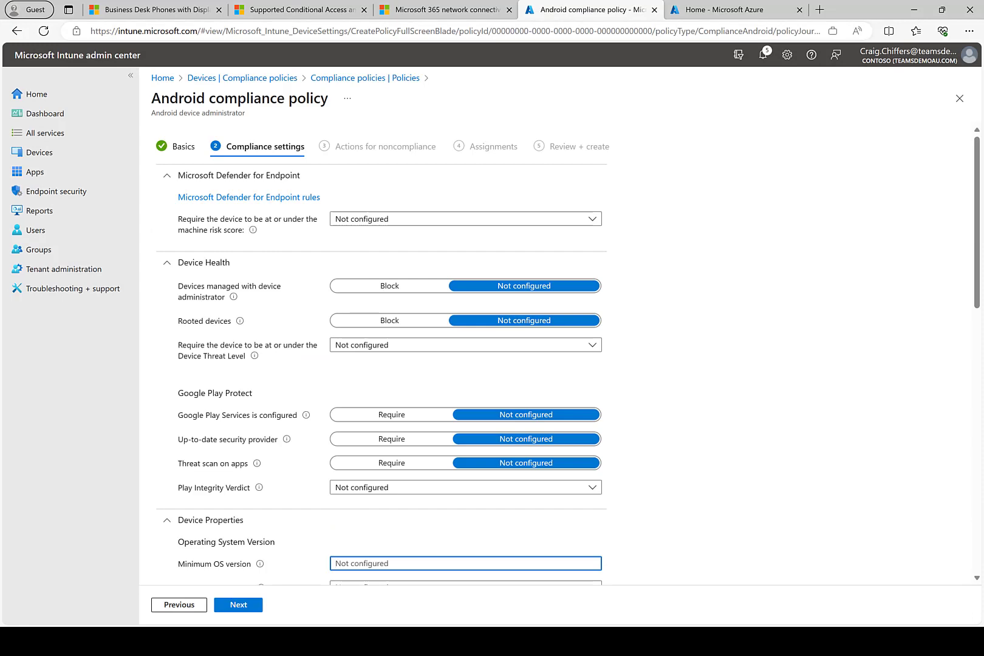
{"action": "scroll", "coordinate": [377, 358], "scroll_direction": "down", "scroll_amount": 5}
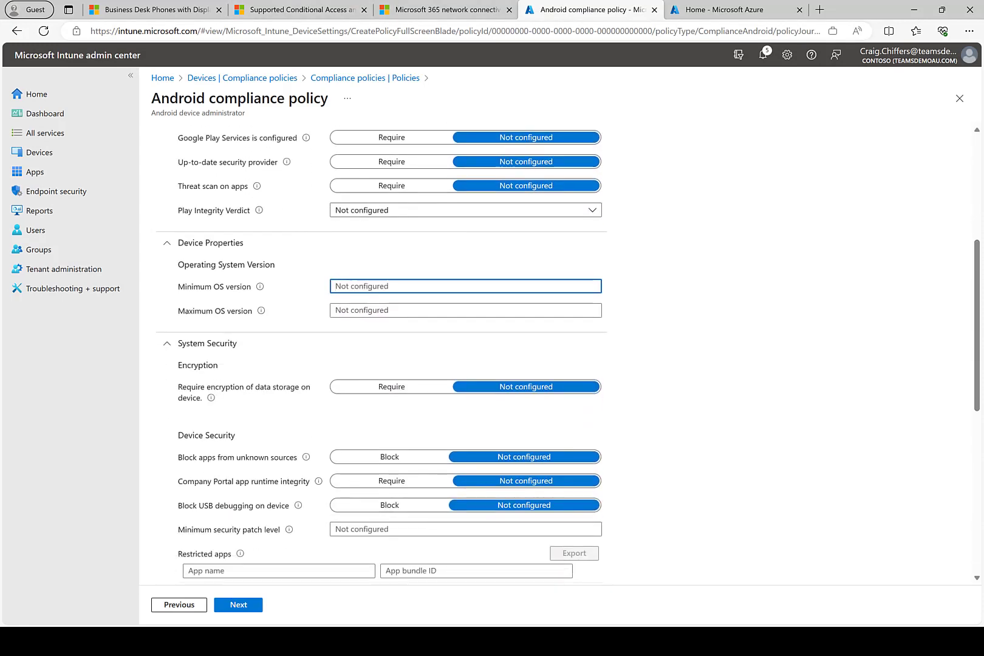
{"action": "scroll", "coordinate": [376, 359], "scroll_direction": "down", "scroll_amount": 3}
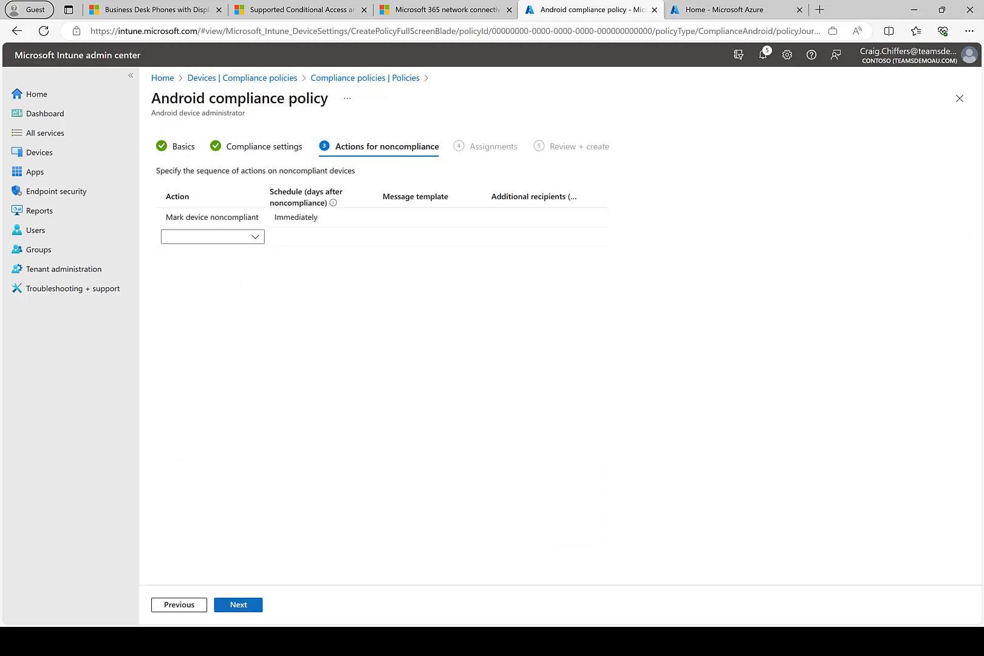
{"action": "left_click", "coordinate": [295, 217]}
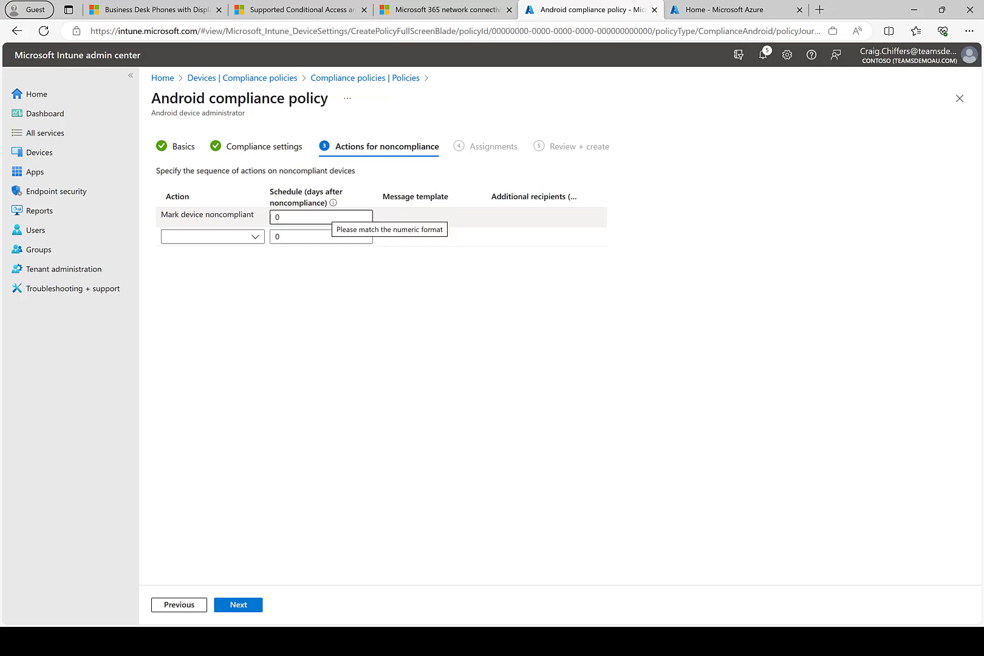
Step: Keep the Mark device noncompliant action immediate and assign the compliance policy to the BNEPhones group
{"action": "left_click", "coordinate": [321, 237]}
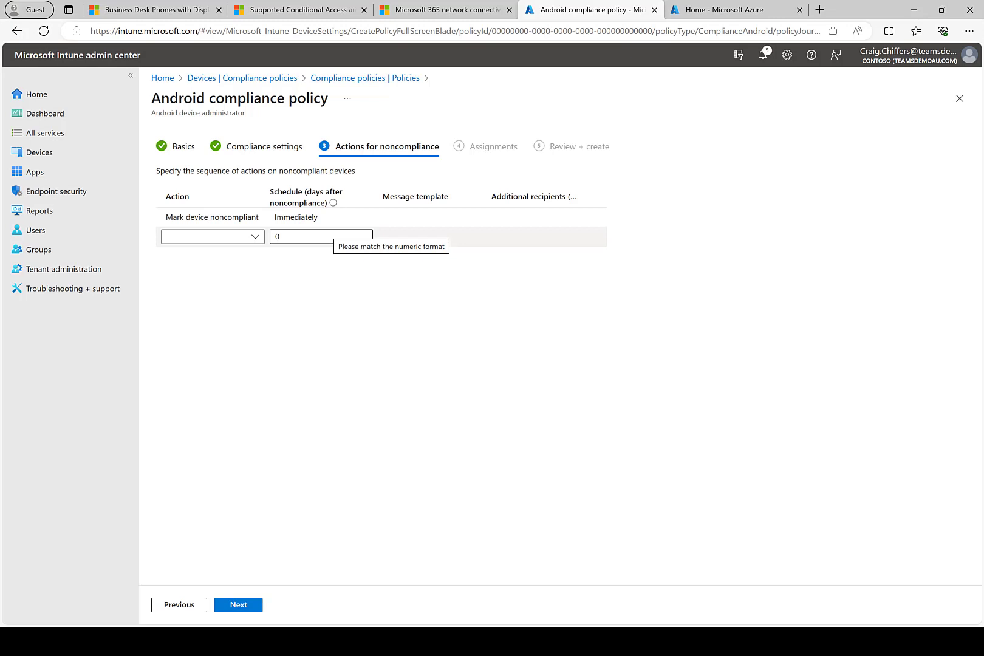
{"action": "left_click", "coordinate": [238, 604]}
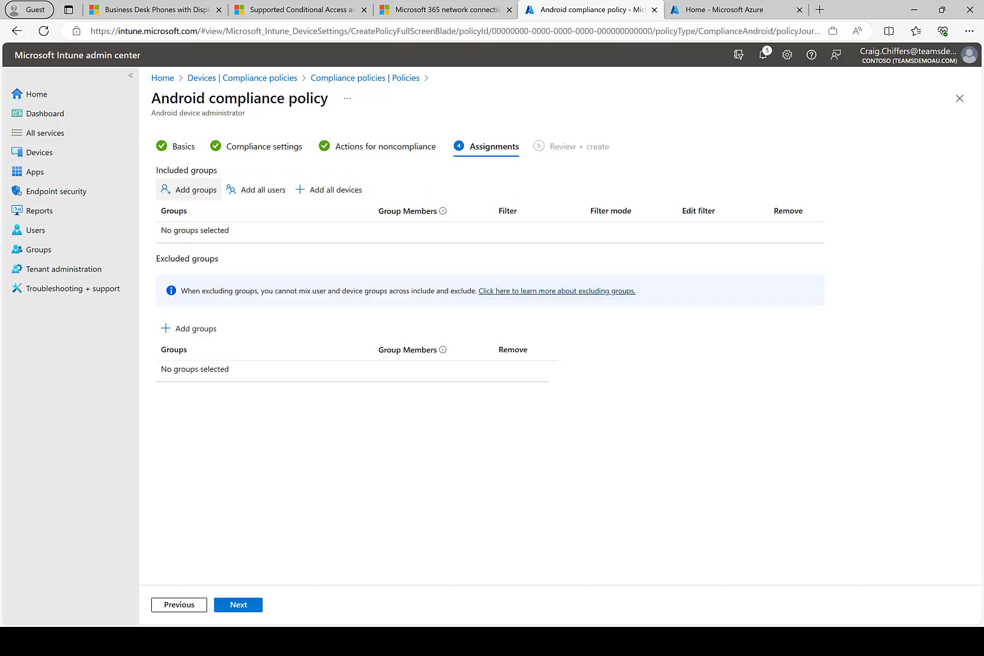
{"action": "left_click", "coordinate": [190, 189]}
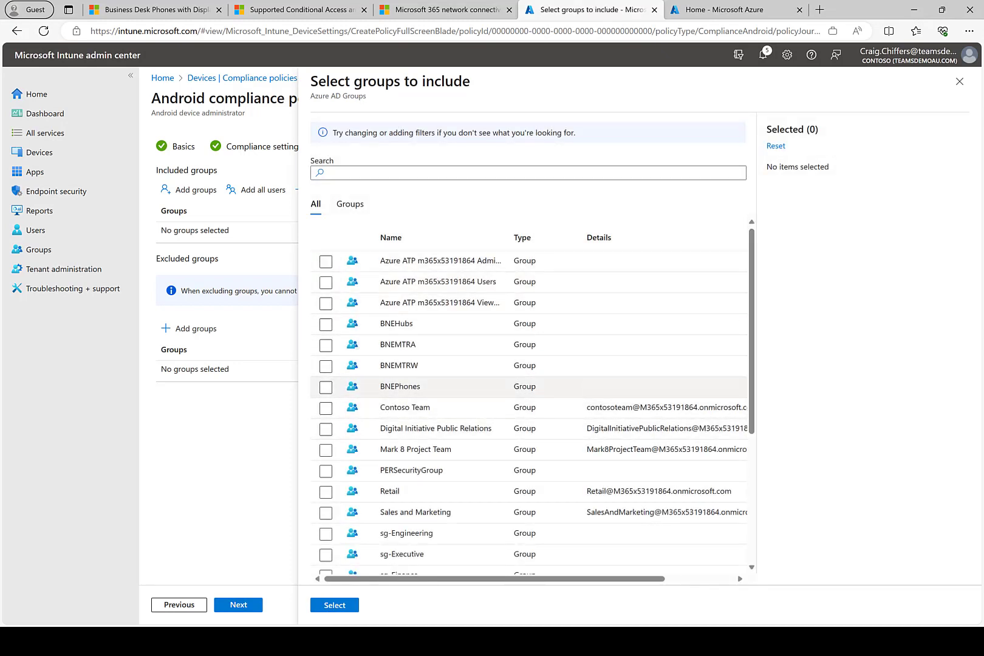
{"action": "left_click", "coordinate": [326, 387]}
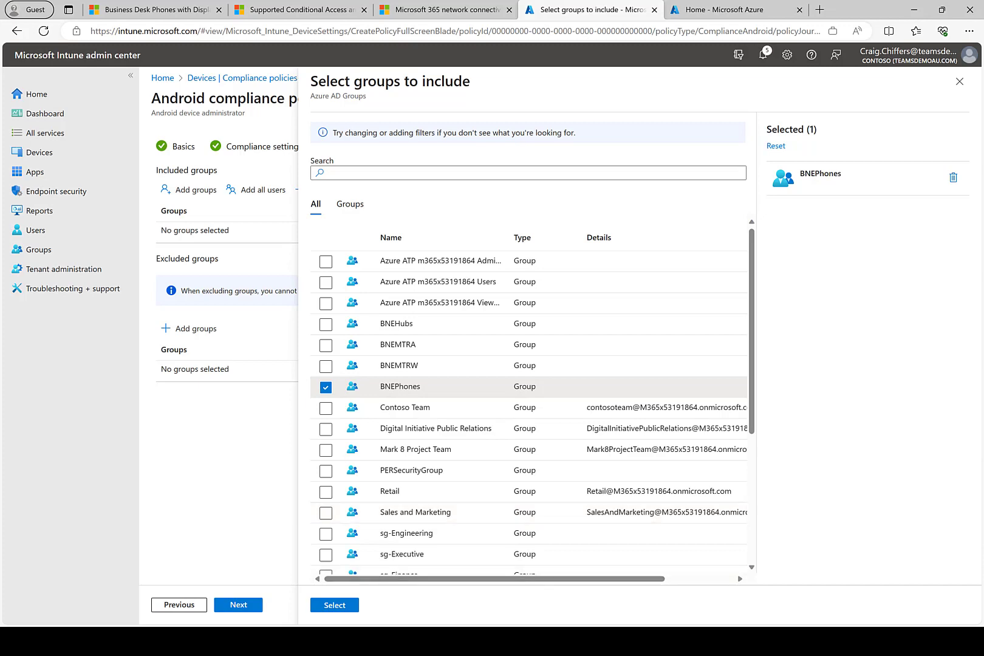
{"action": "left_click", "coordinate": [334, 605]}
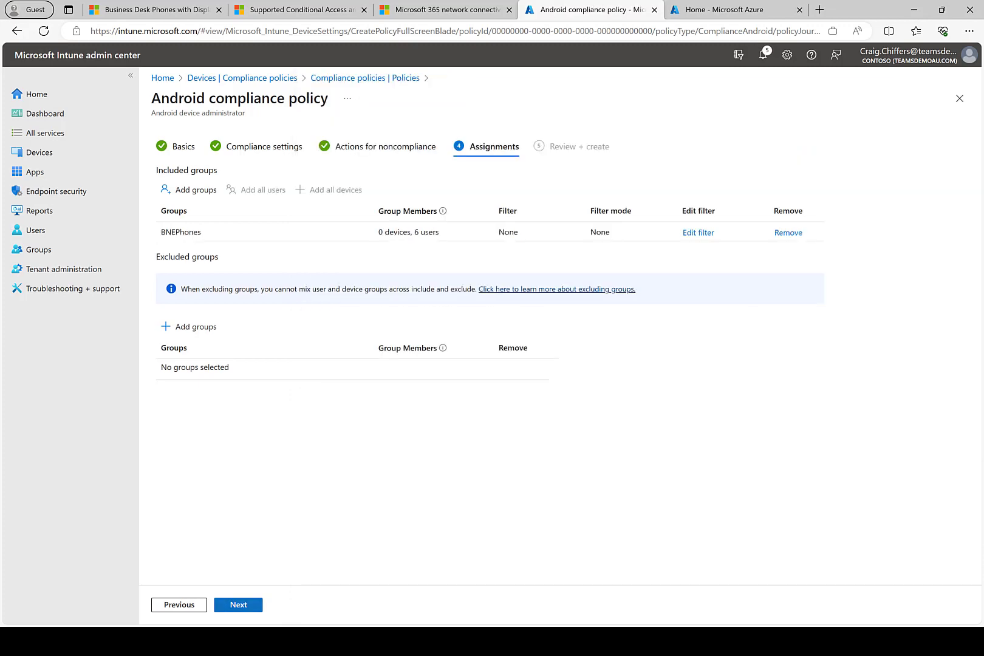
Step: Create the Android compliance policy and return to the list of compliance policies
{"action": "left_click", "coordinate": [243, 605]}
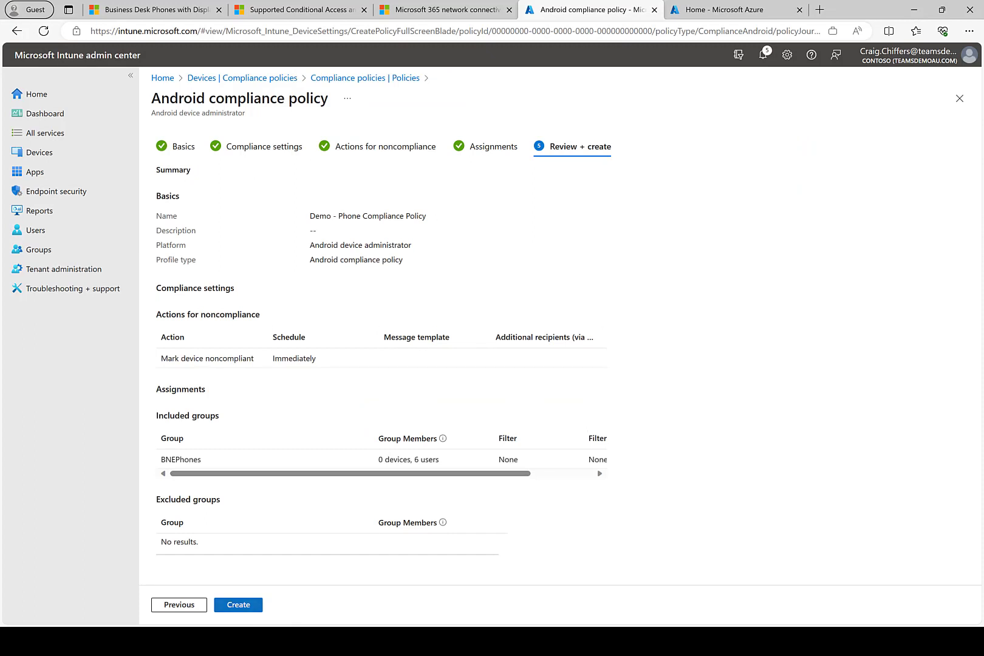
{"action": "left_click", "coordinate": [238, 604]}
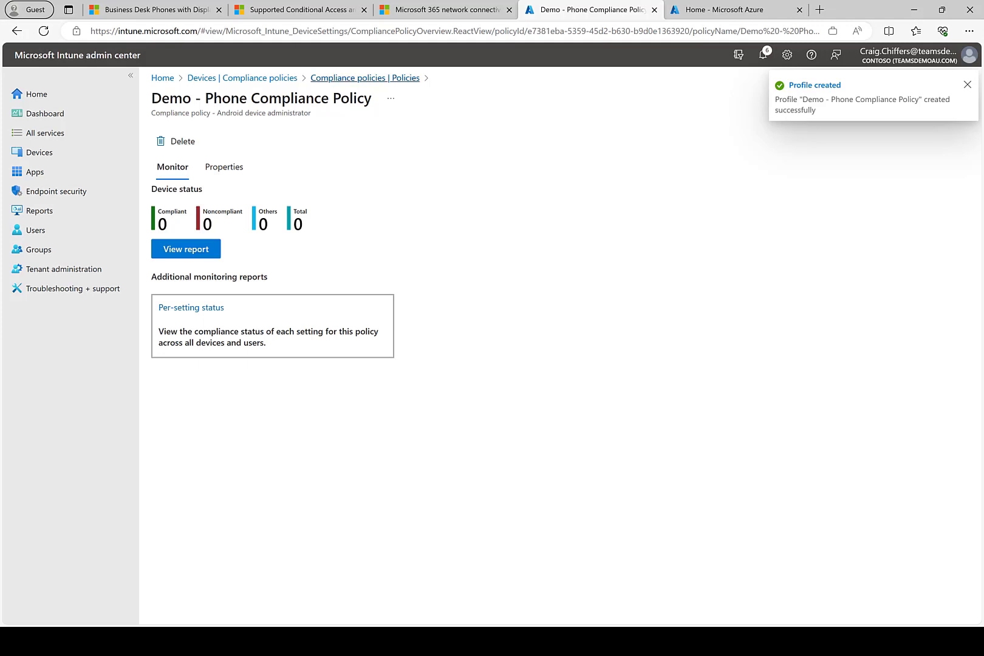
{"action": "left_click", "coordinate": [365, 78]}
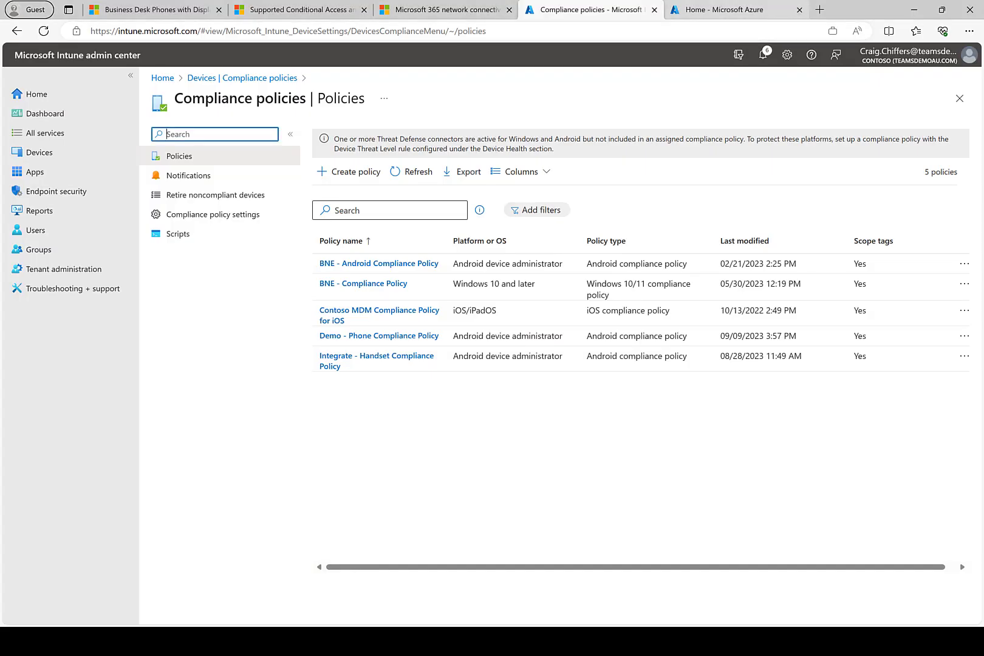
Step: Switch to the Azure portal, search for "conditional access" and open the Microsoft Entra Conditional Access policies
{"action": "key", "text": "ctrl+Tab"}
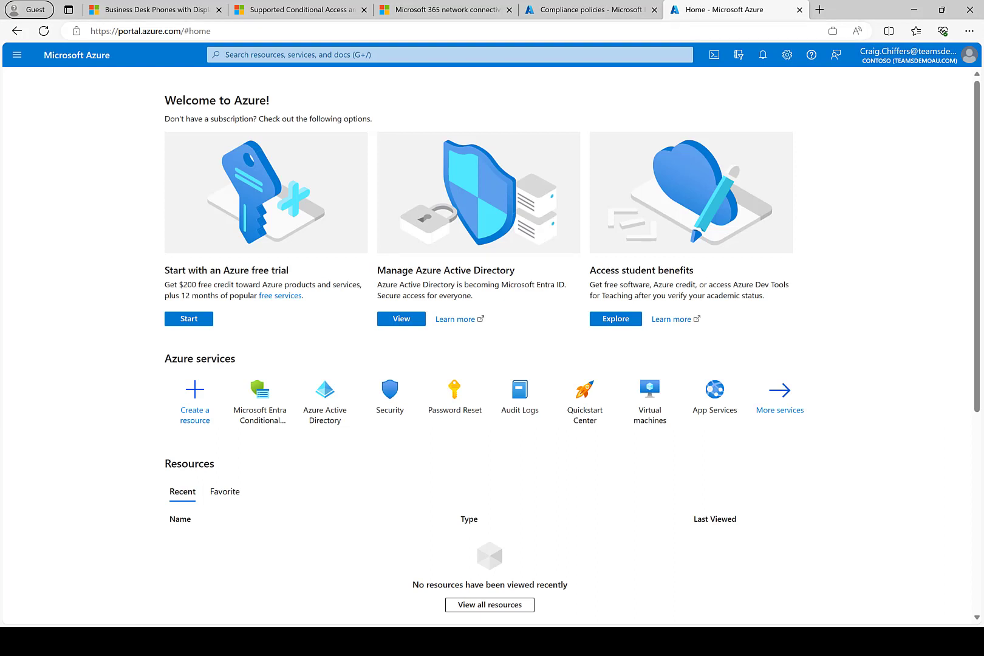
{"action": "left_click", "coordinate": [449, 55]}
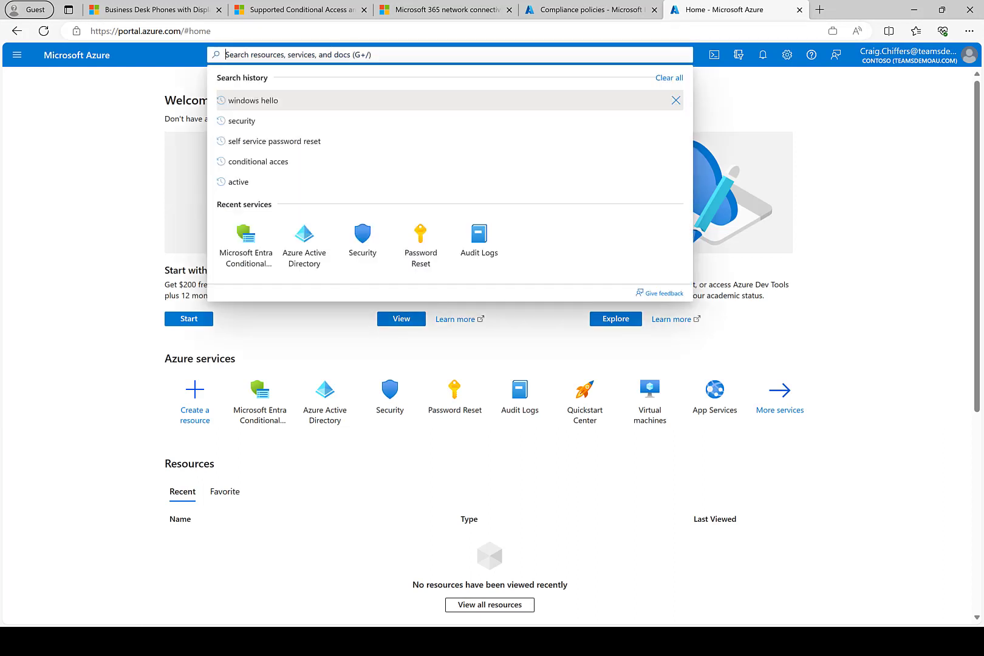
{"action": "type", "text": "conditional acc"}
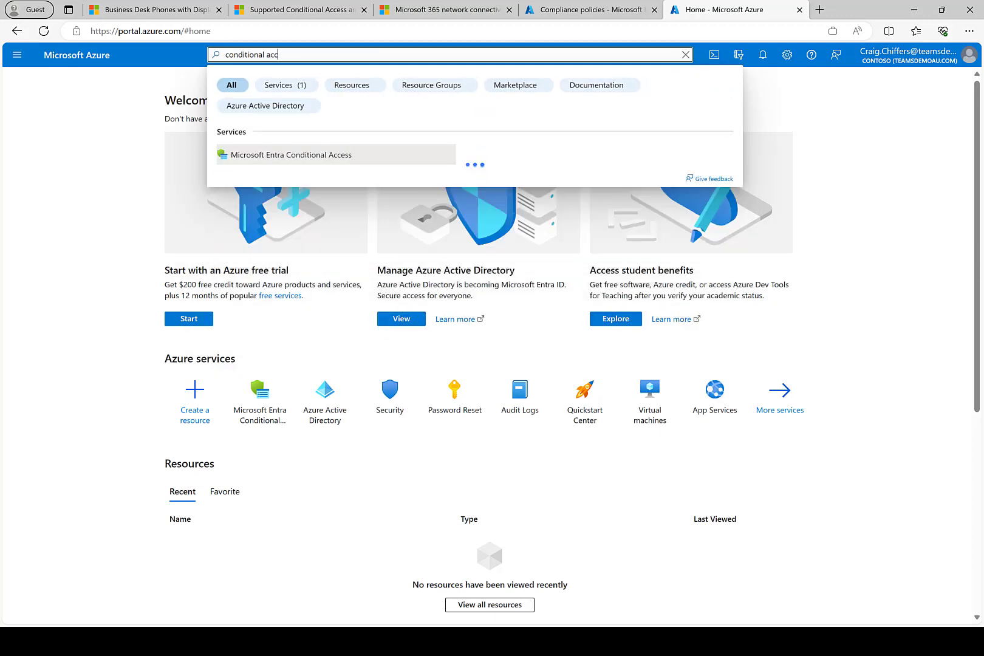
{"action": "type", "text": "ess"}
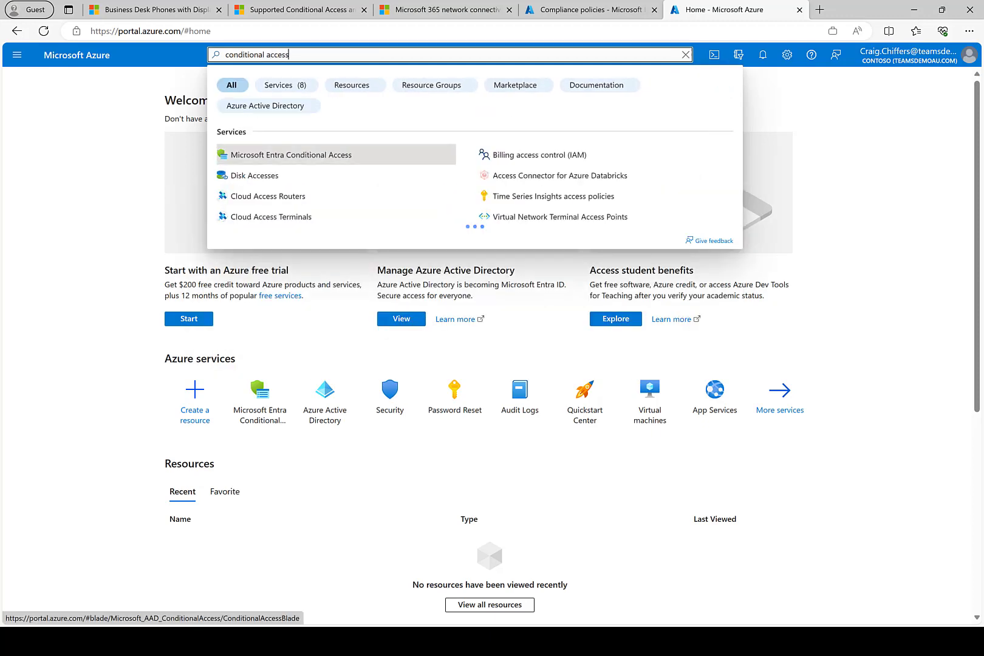
{"action": "left_click", "coordinate": [291, 155]}
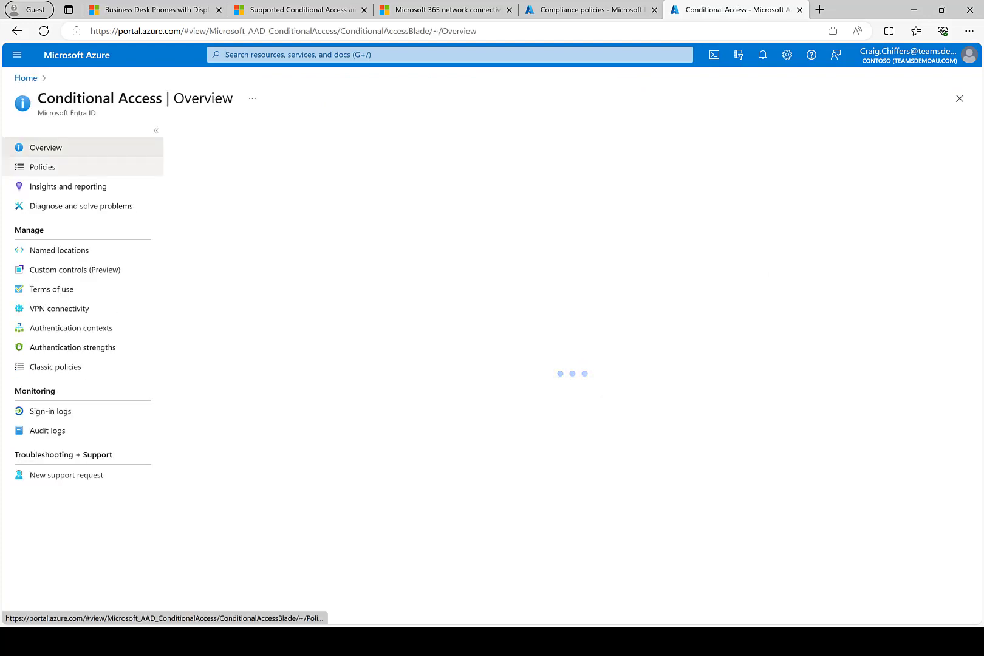
{"action": "left_click", "coordinate": [42, 167]}
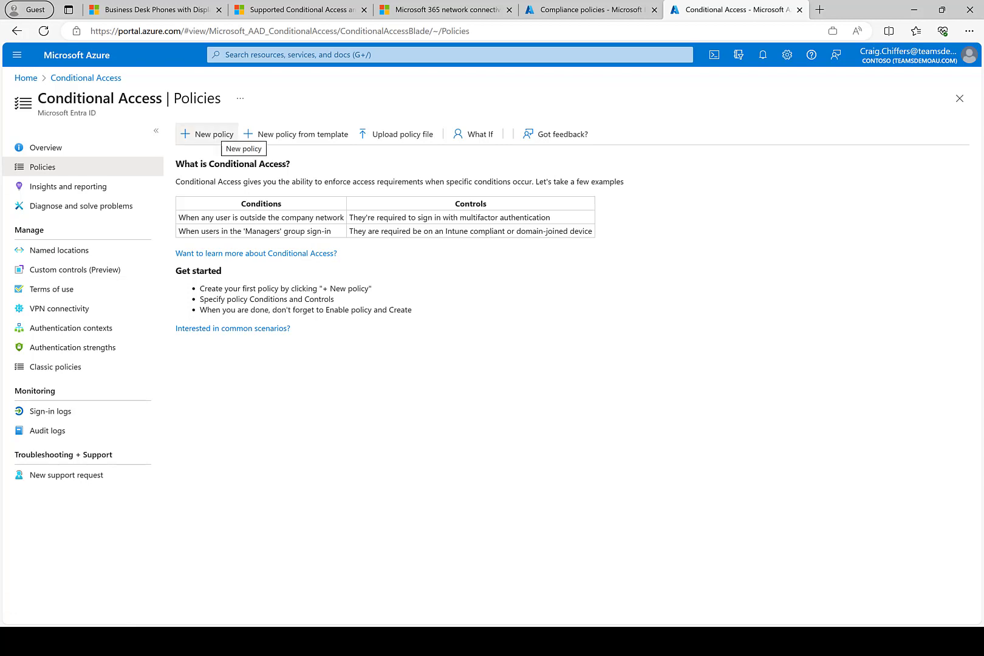
Step: Start a new Conditional Access policy named "Demo - Allow Phones to Sign In"
{"action": "left_click", "coordinate": [206, 134]}
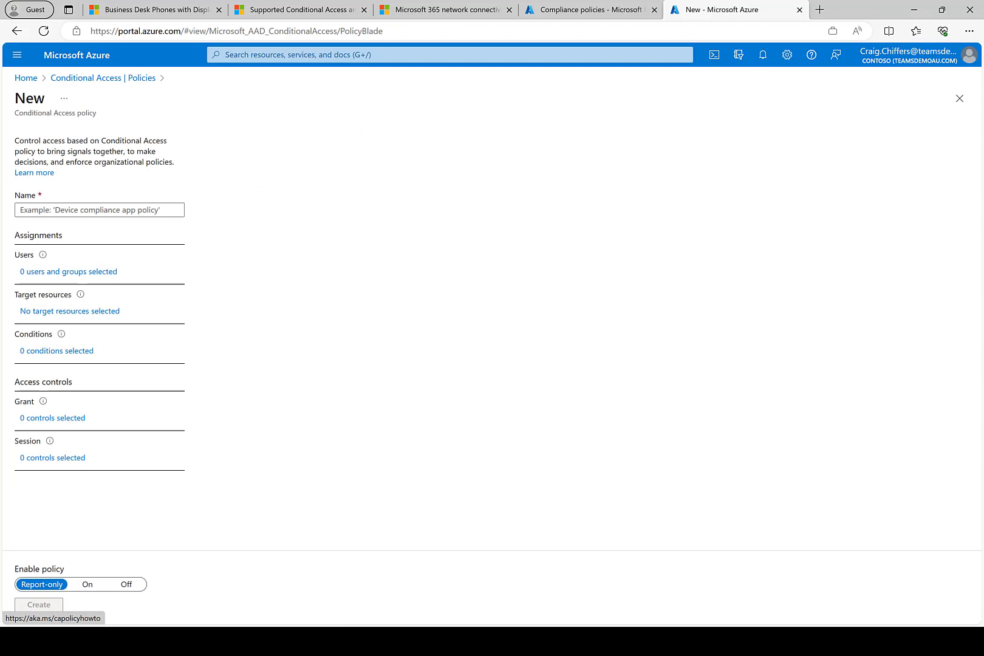
{"action": "type", "text": "Demo"}
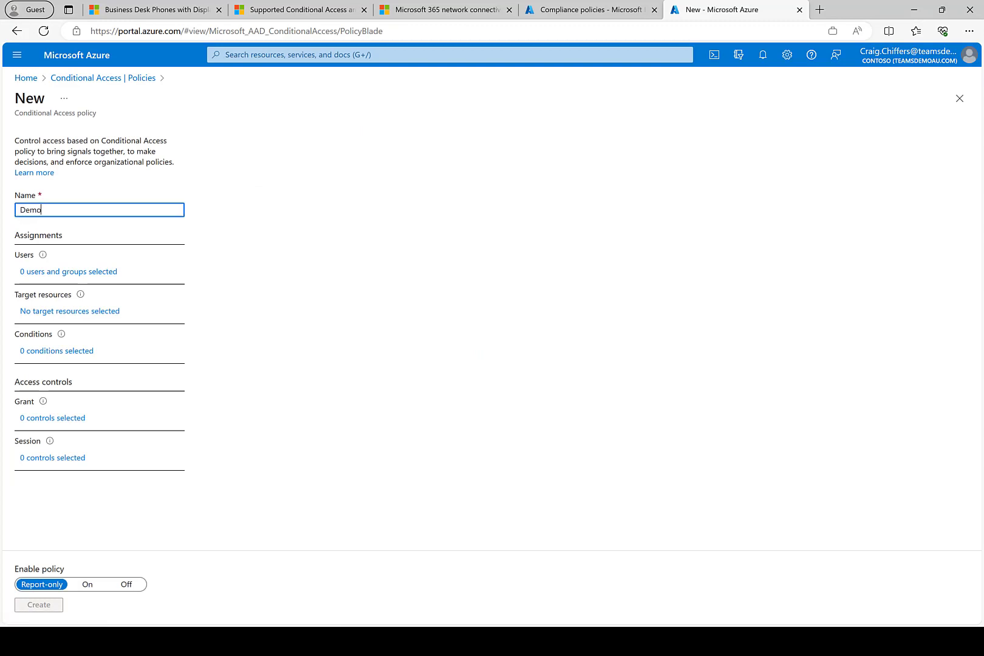
{"action": "type", "text": " - Allow Phones to "}
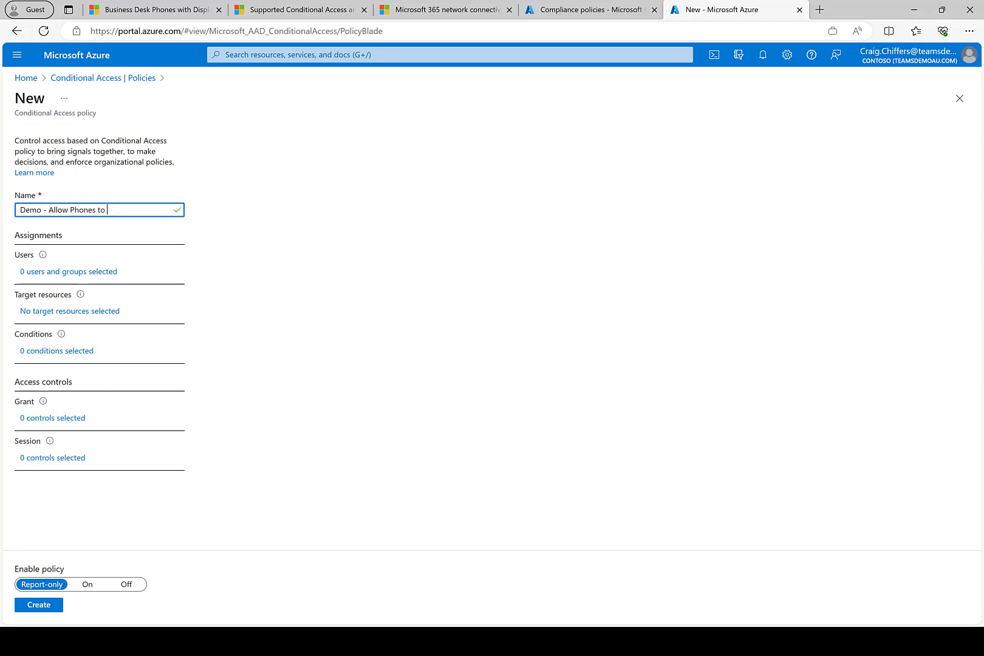
{"action": "type", "text": "Sign In"}
Step: Apply the Conditional Access policy to selected users and groups, including the BNEPhones group
{"action": "left_click", "coordinate": [68, 272]}
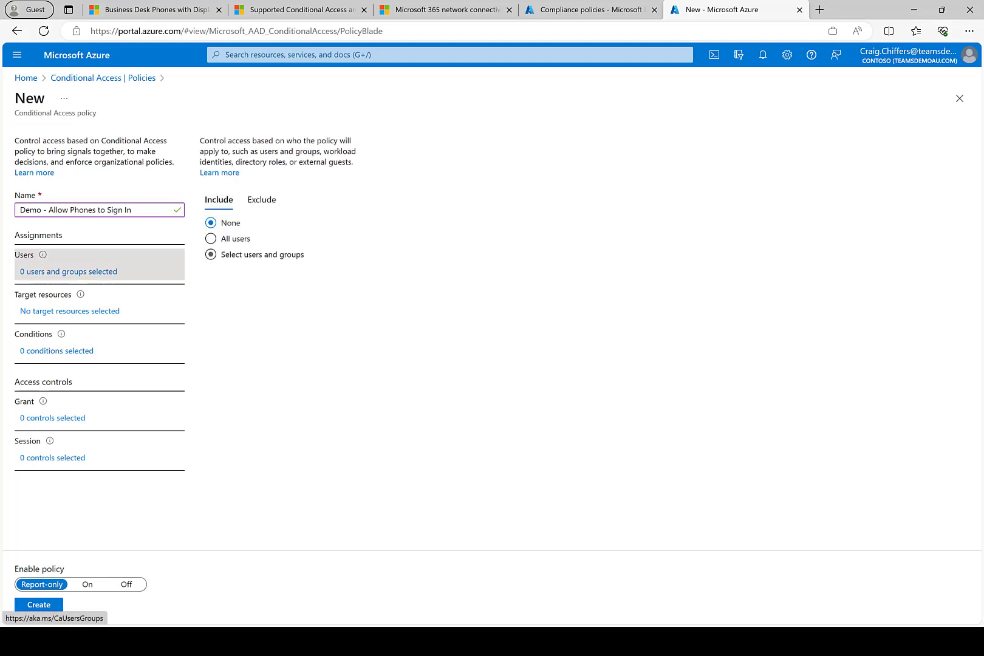
{"action": "left_click", "coordinate": [211, 254]}
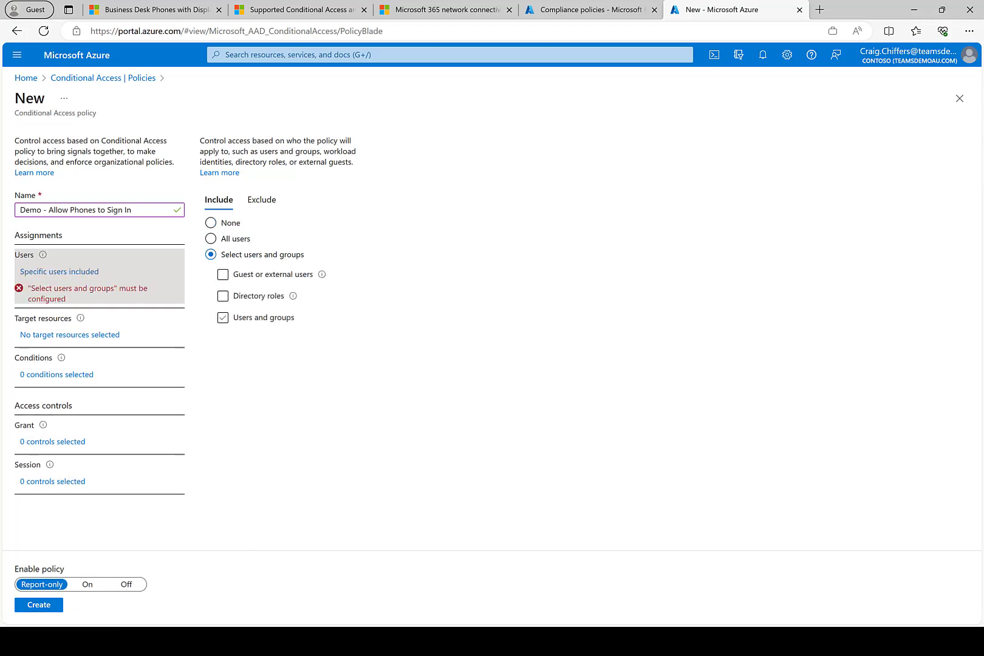
{"action": "left_click", "coordinate": [223, 317]}
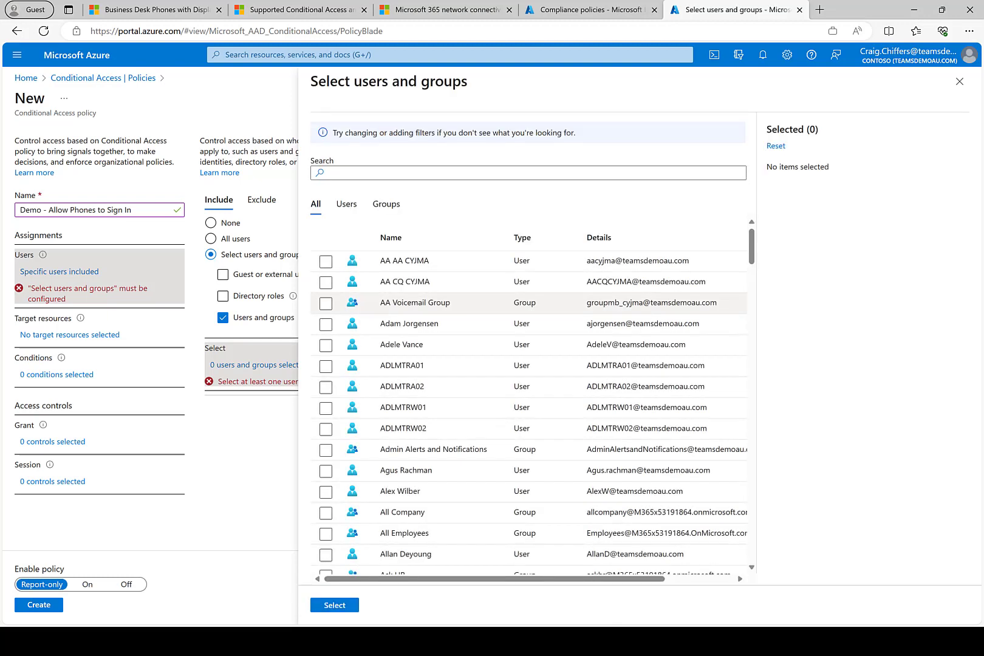
{"action": "scroll", "coordinate": [528, 404], "scroll_direction": "down", "scroll_amount": 3}
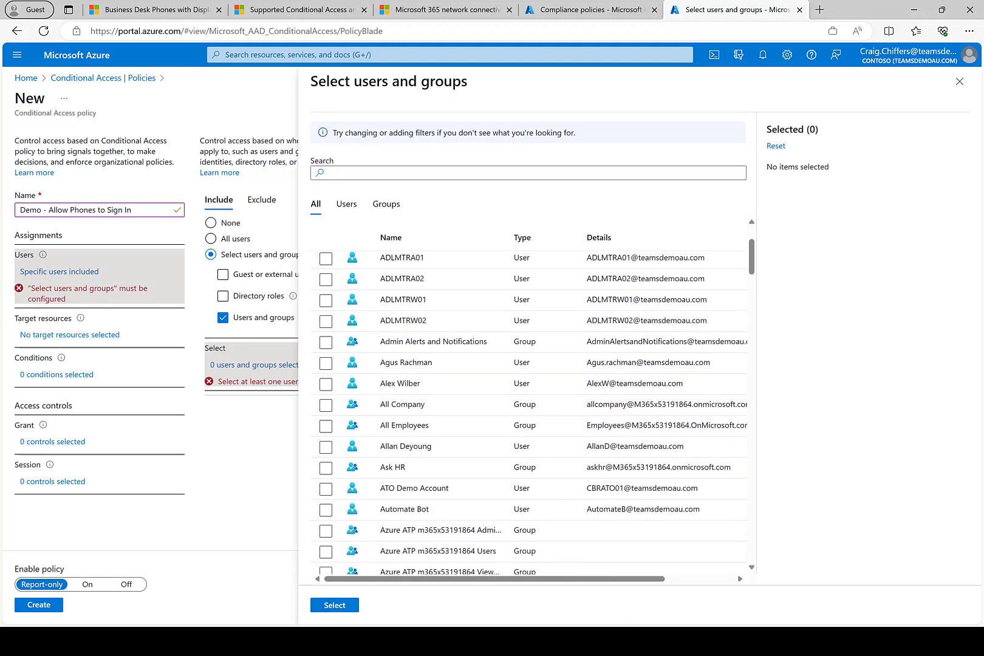
{"action": "left_click", "coordinate": [387, 204]}
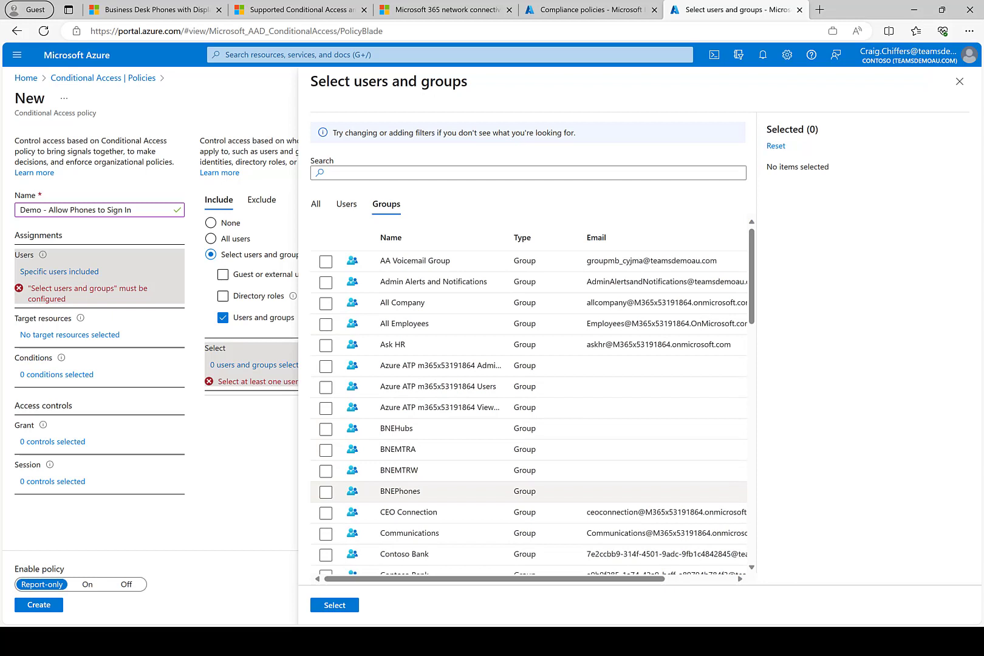
{"action": "left_click", "coordinate": [326, 492]}
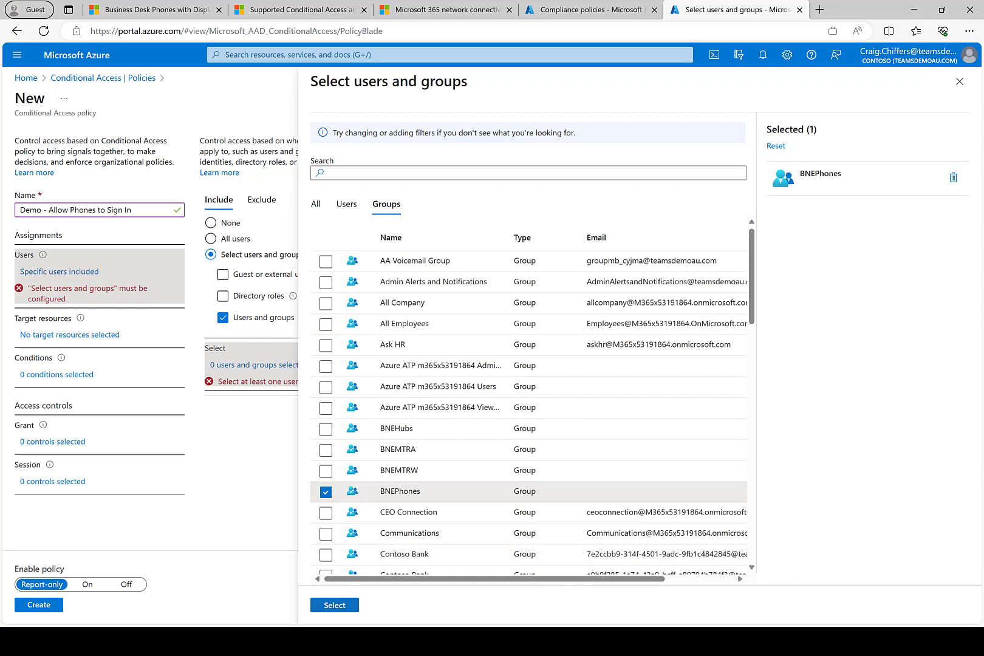
{"action": "left_click", "coordinate": [334, 605]}
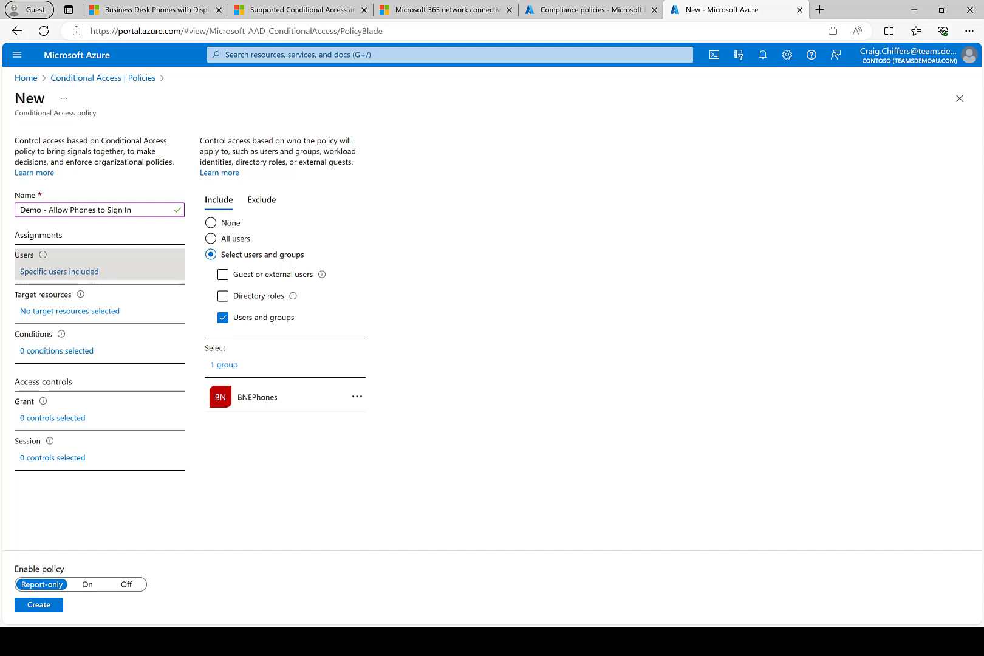
Step: Set the policy's target resources to selected cloud apps, including Microsoft Intune and Microsoft Intune Enrollment
{"action": "left_click", "coordinate": [70, 311]}
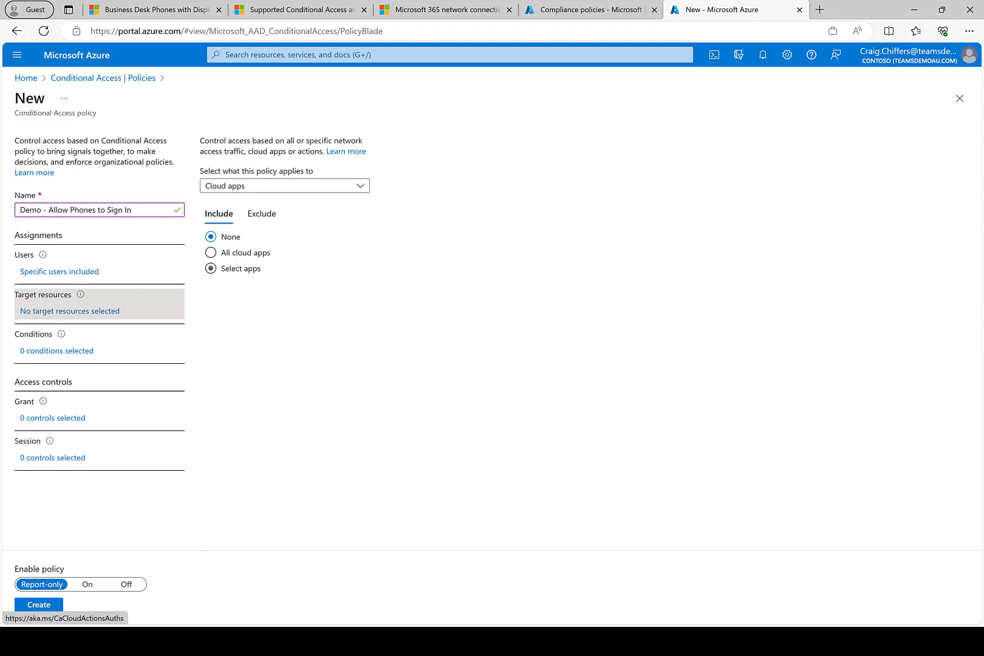
{"action": "left_click", "coordinate": [210, 268]}
{"action": "left_click", "coordinate": [219, 348]}
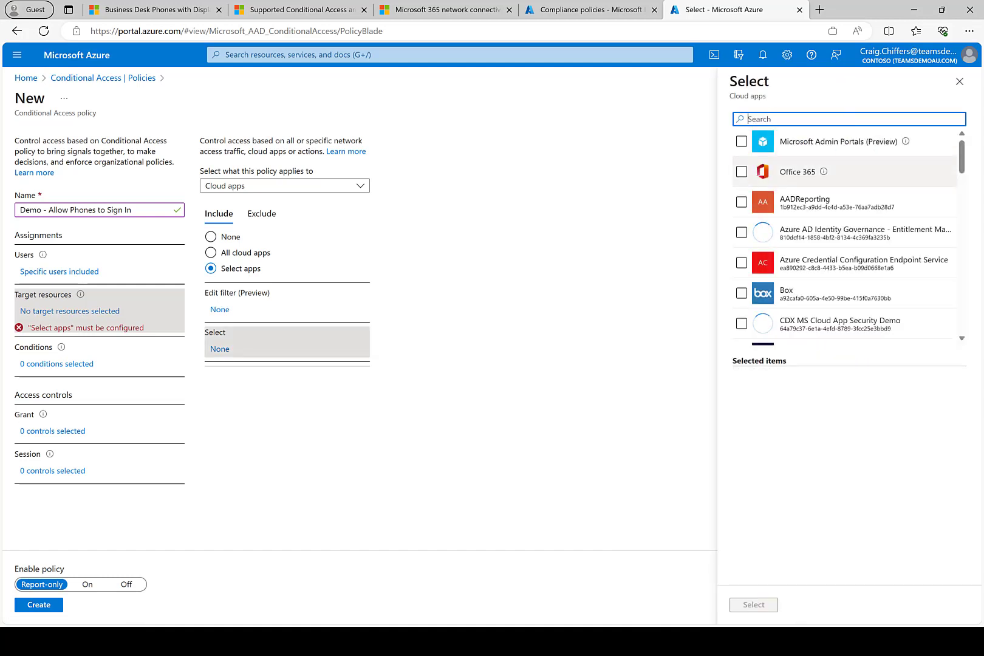
{"action": "left_click", "coordinate": [741, 172]}
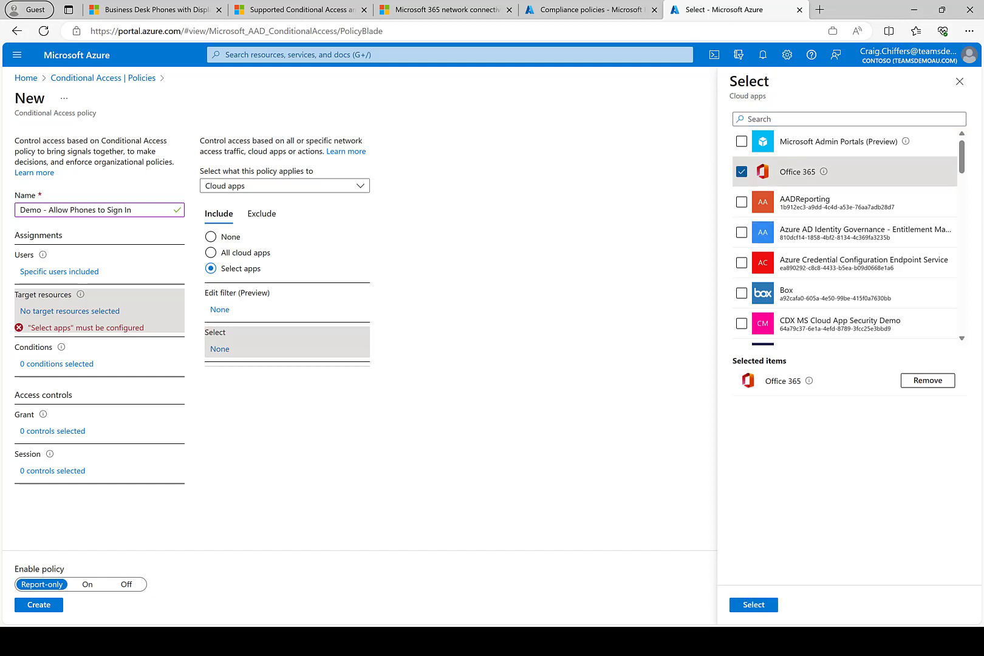
{"action": "left_click", "coordinate": [849, 119]}
{"action": "type", "text": "intune"}
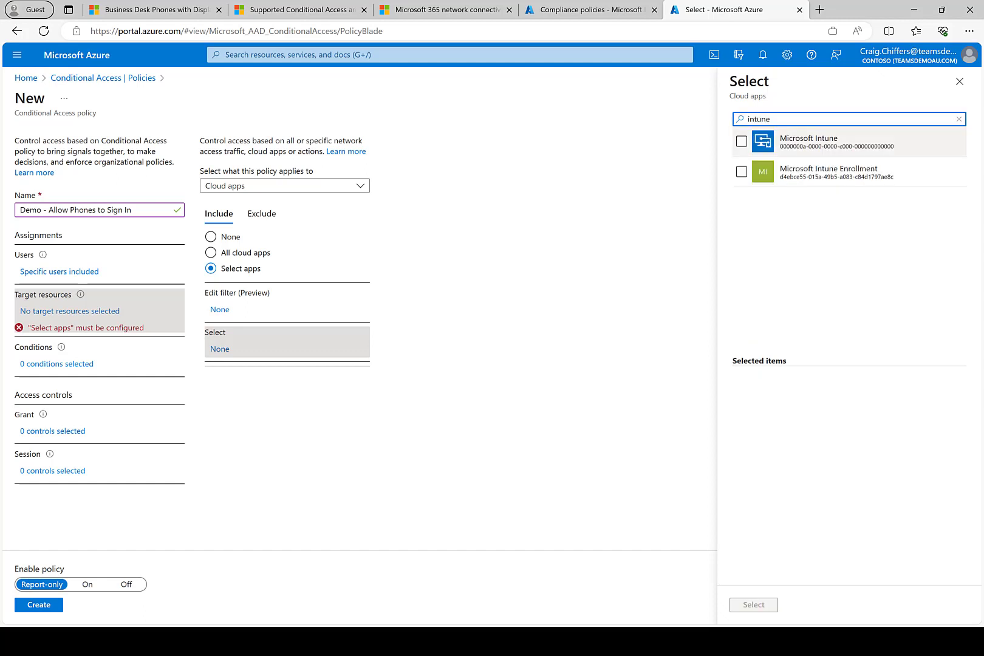
{"action": "left_click", "coordinate": [742, 141]}
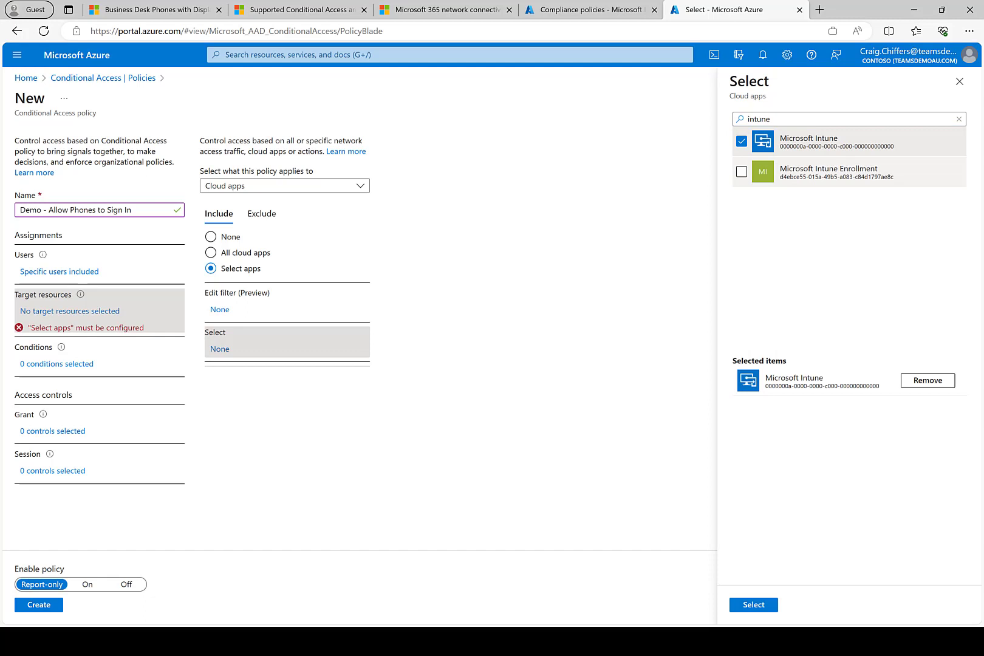
{"action": "left_click", "coordinate": [742, 172]}
{"action": "left_click", "coordinate": [754, 604]}
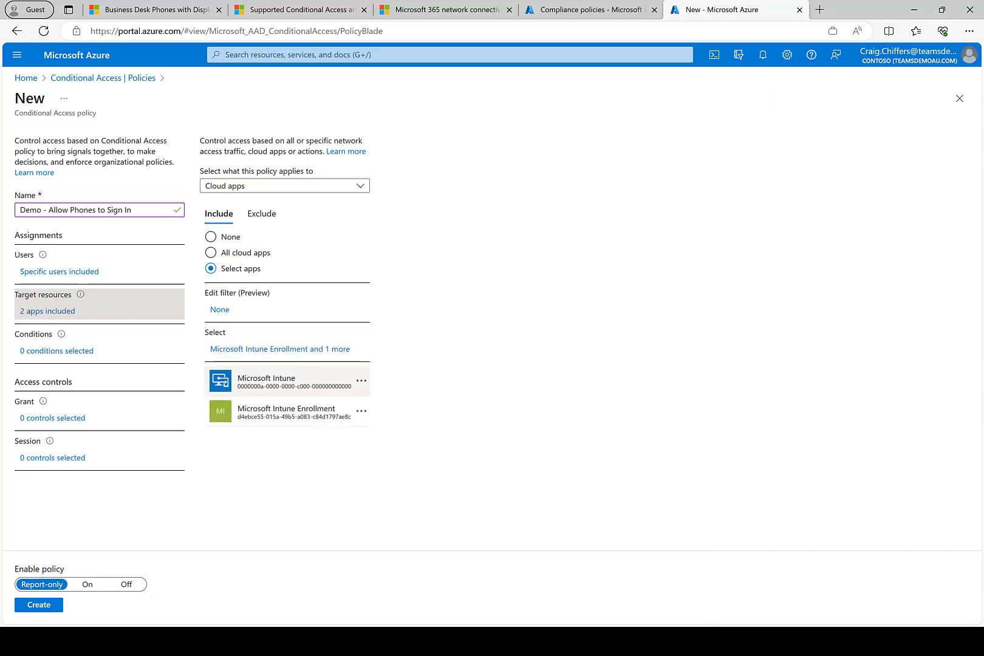
Step: Add Office 365 to the policy's included cloud apps and open the policy's conditions
{"action": "left_click", "coordinate": [280, 348]}
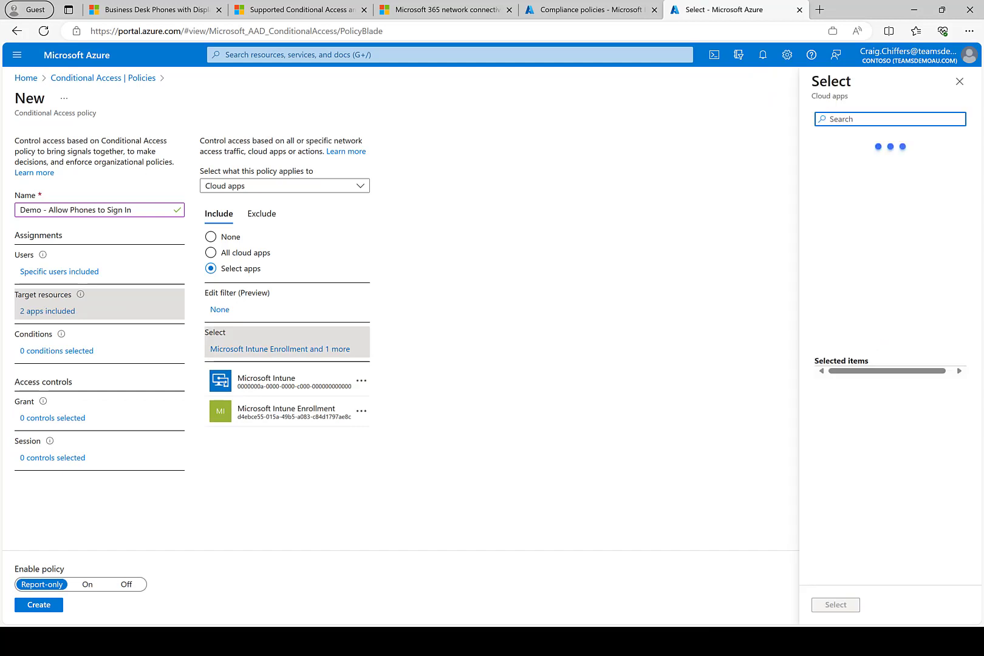
{"action": "type", "text": "office"}
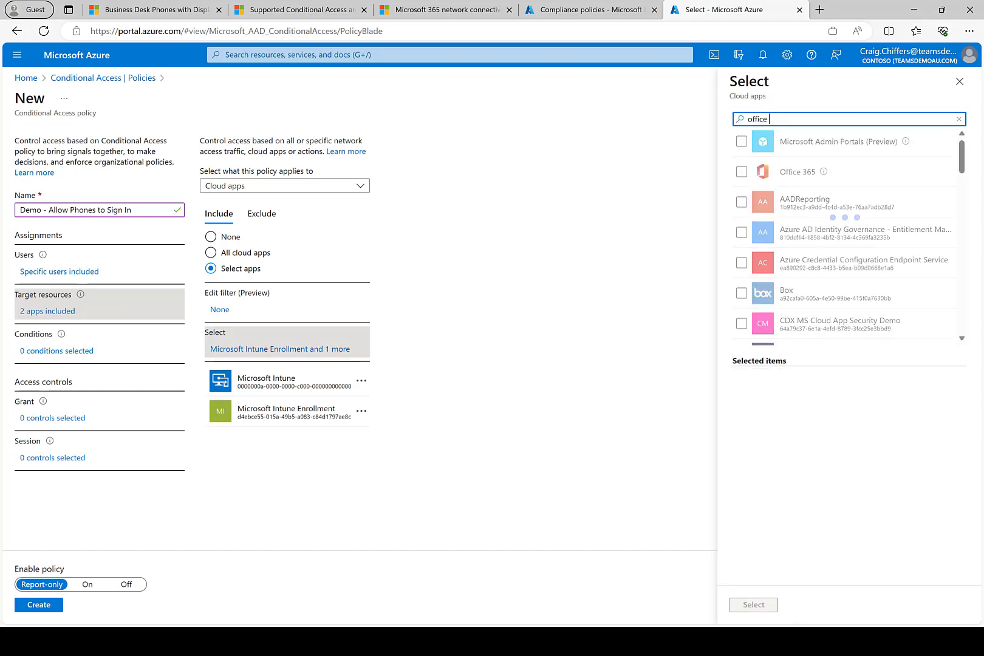
{"action": "left_click", "coordinate": [741, 141]}
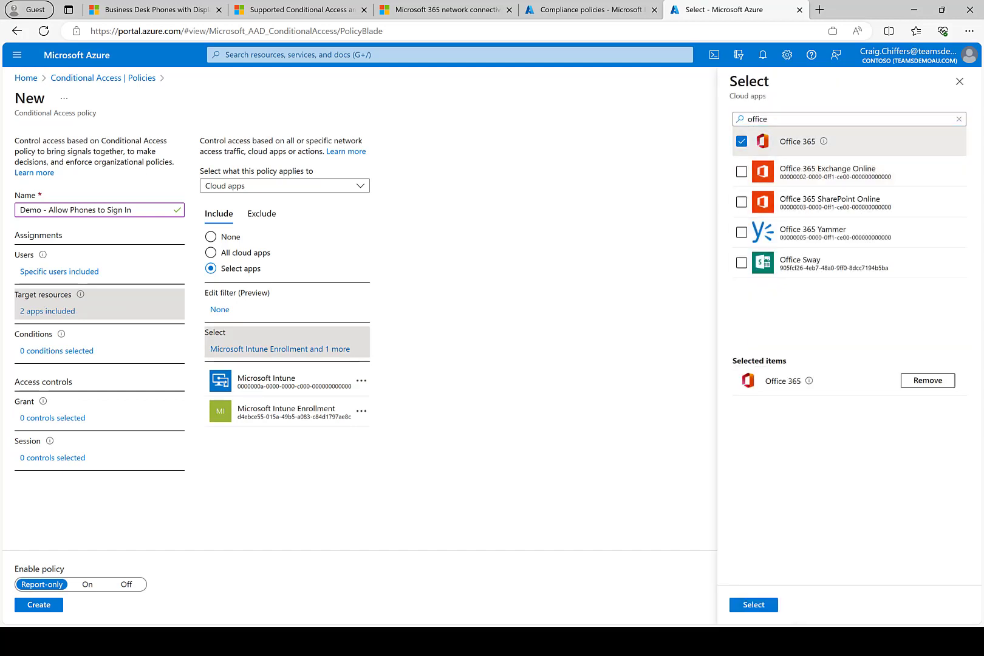
{"action": "left_click", "coordinate": [754, 604]}
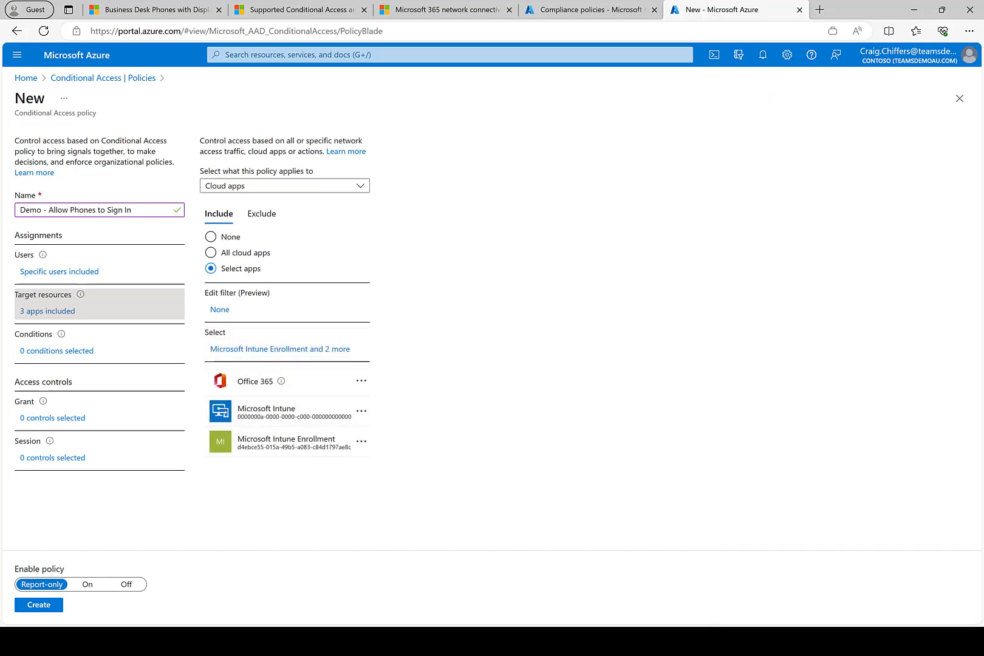
{"action": "left_click", "coordinate": [56, 351]}
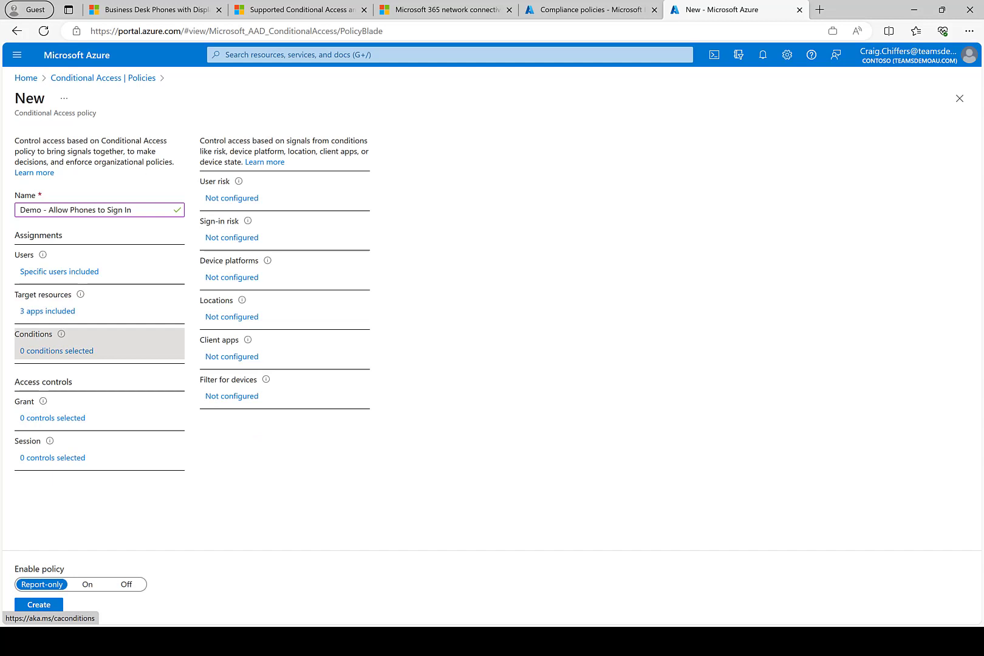
Step: Configure the policy's device platforms condition to include only Android
{"action": "left_click", "coordinate": [232, 238]}
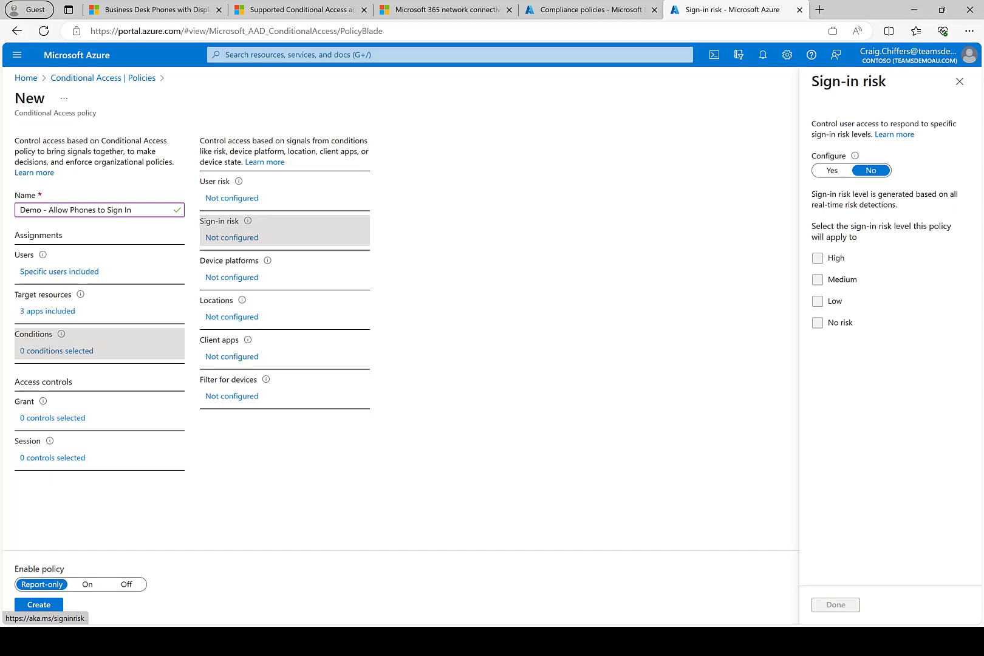
{"action": "left_click", "coordinate": [231, 277]}
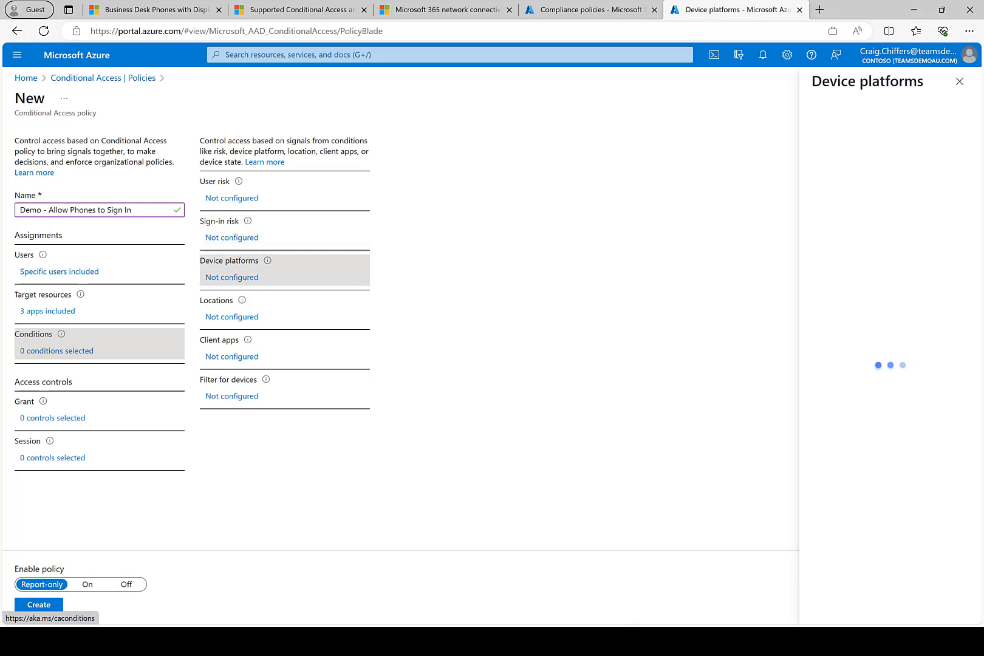
{"action": "left_click", "coordinate": [832, 169]}
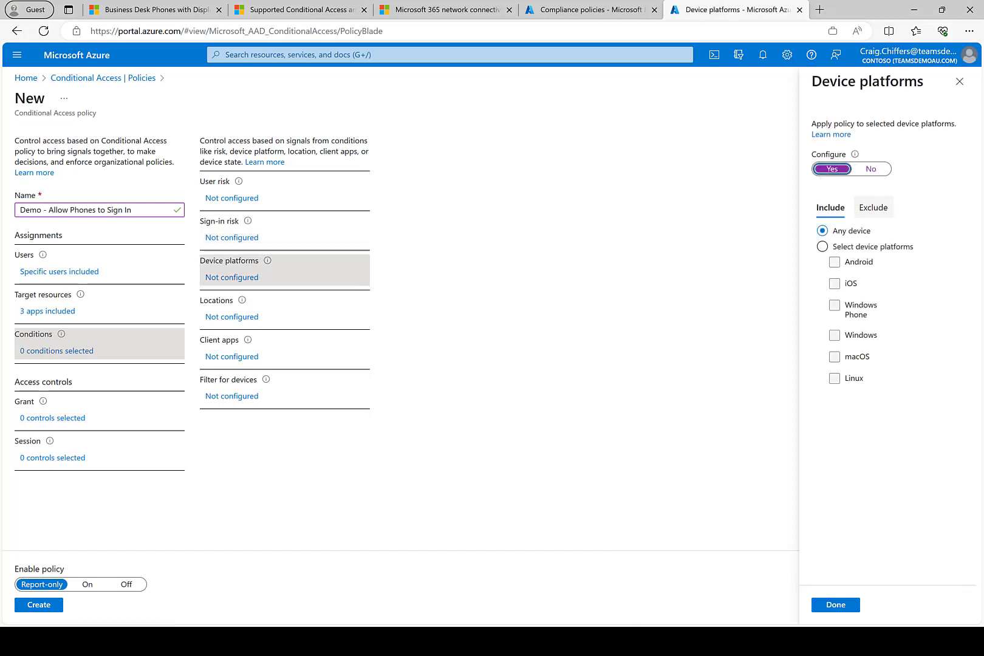
{"action": "left_click", "coordinate": [822, 246]}
{"action": "left_click", "coordinate": [835, 262]}
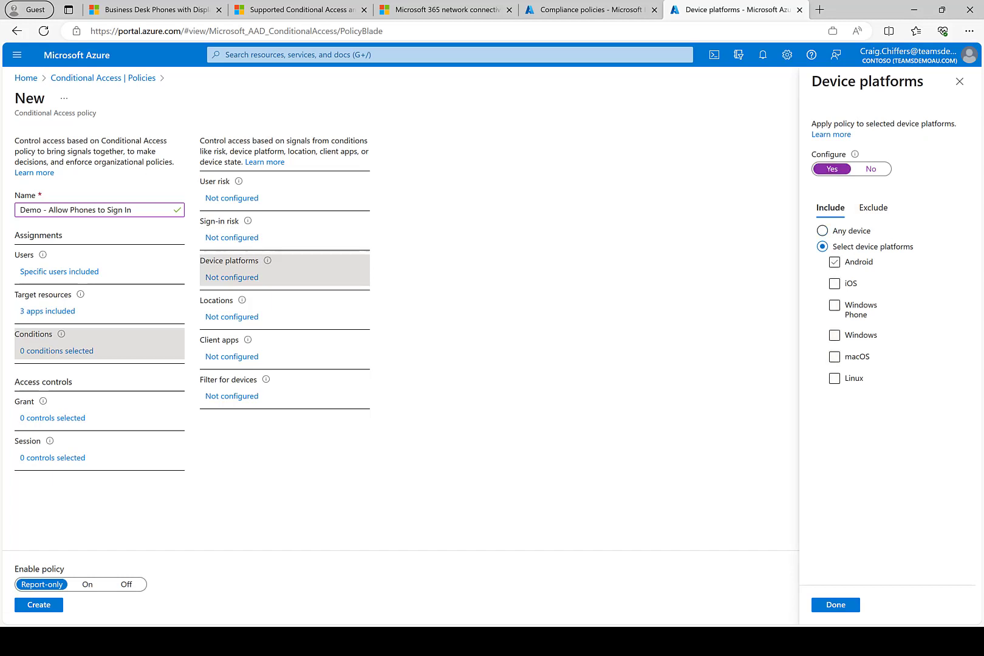
{"action": "left_click", "coordinate": [835, 262]}
{"action": "left_click", "coordinate": [836, 604]}
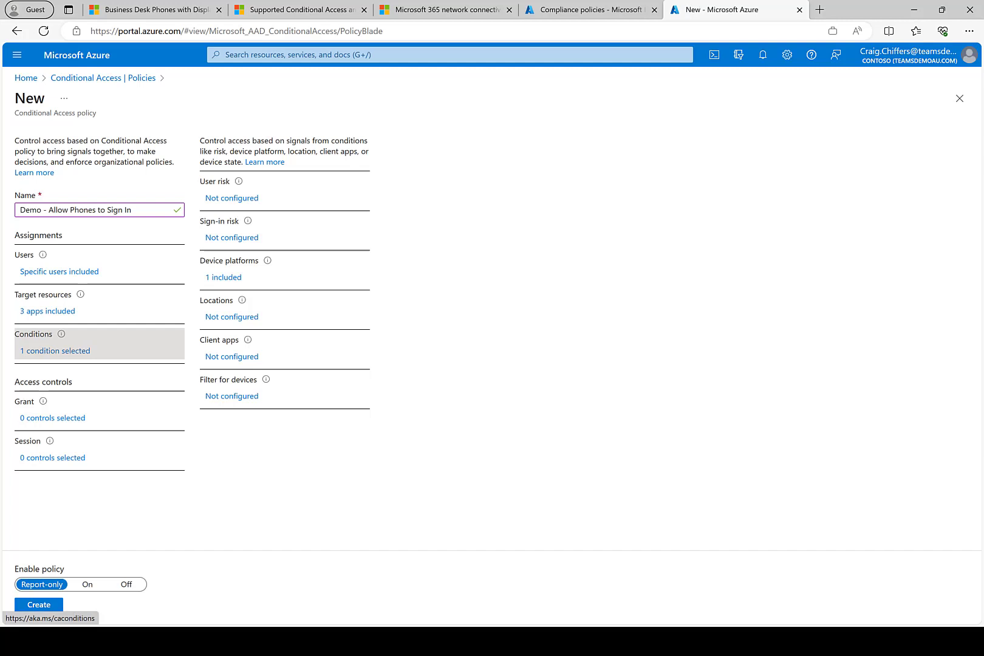
Step: Examine the options in the policy's Locations, Client apps and Filter for devices conditions, keeping all three unconfigured
{"action": "left_click", "coordinate": [232, 316]}
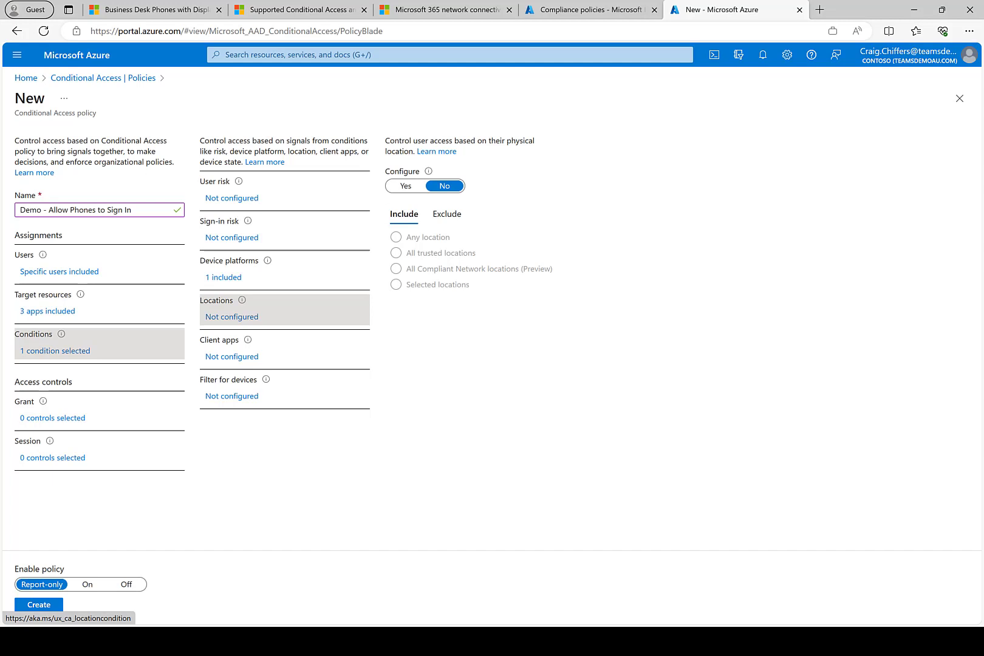
{"action": "left_click", "coordinate": [405, 186]}
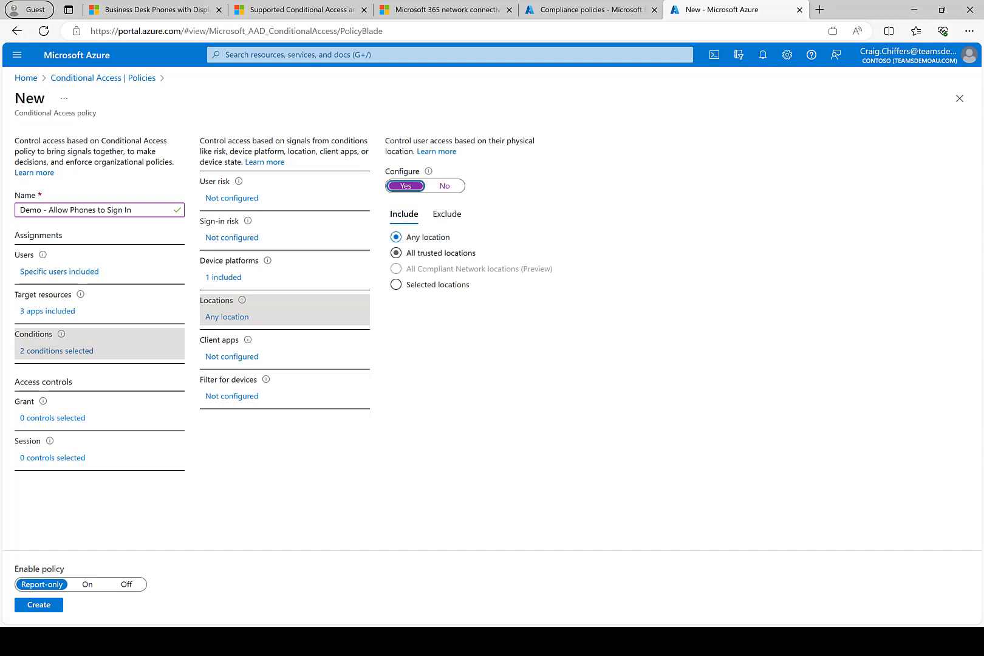
{"action": "left_click", "coordinate": [395, 284]}
{"action": "left_click", "coordinate": [445, 186]}
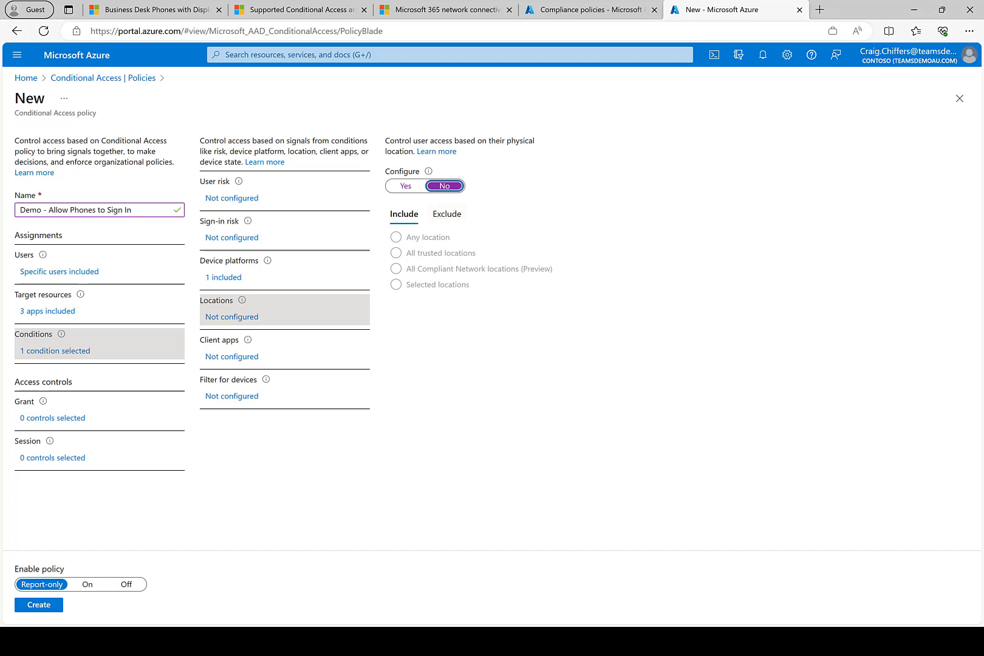
{"action": "left_click", "coordinate": [231, 357]}
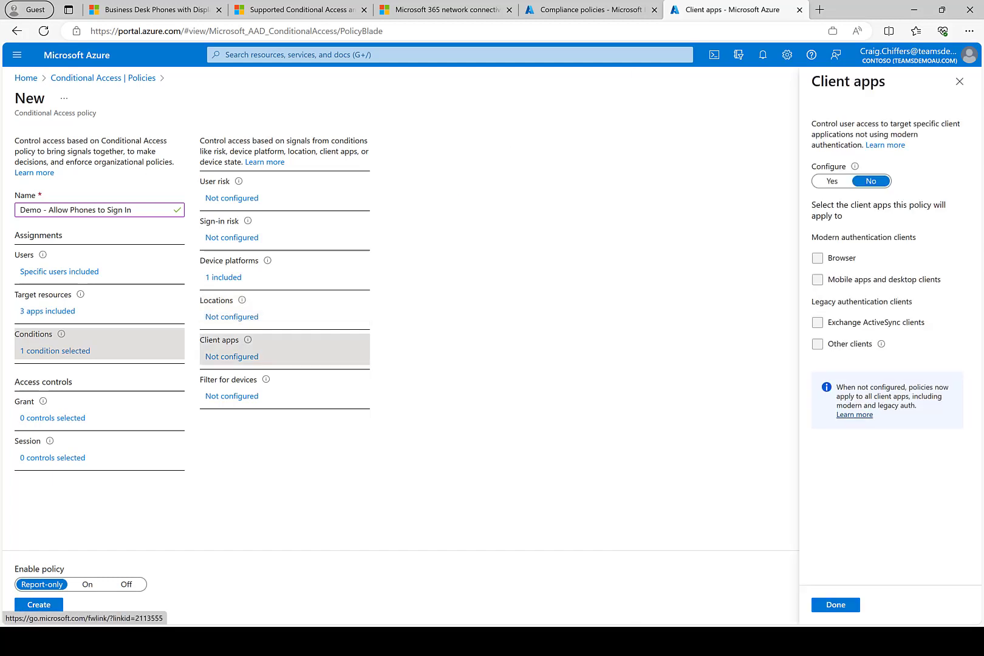
{"action": "left_click", "coordinate": [231, 397]}
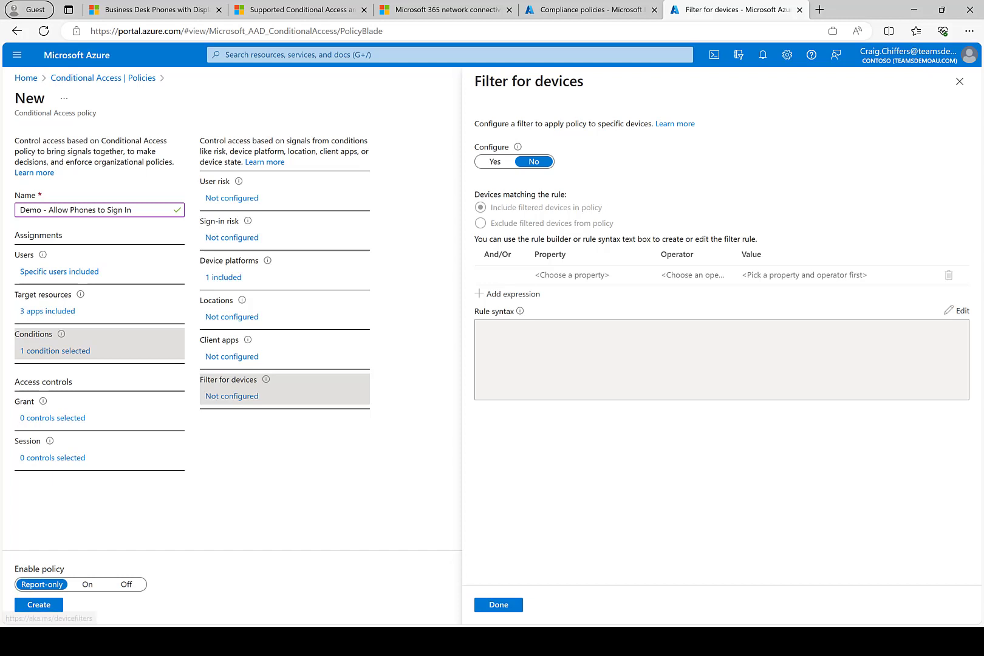
Step: Set the policy's grant control to grant access and require the device to be marked as compliant
{"action": "left_click", "coordinate": [52, 418]}
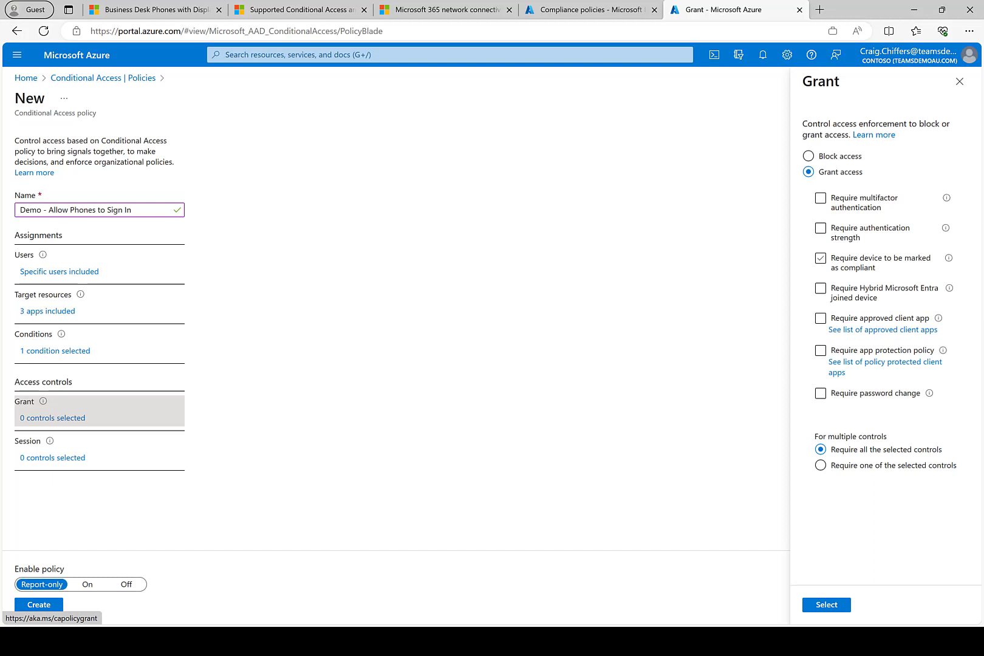
{"action": "left_click", "coordinate": [820, 258]}
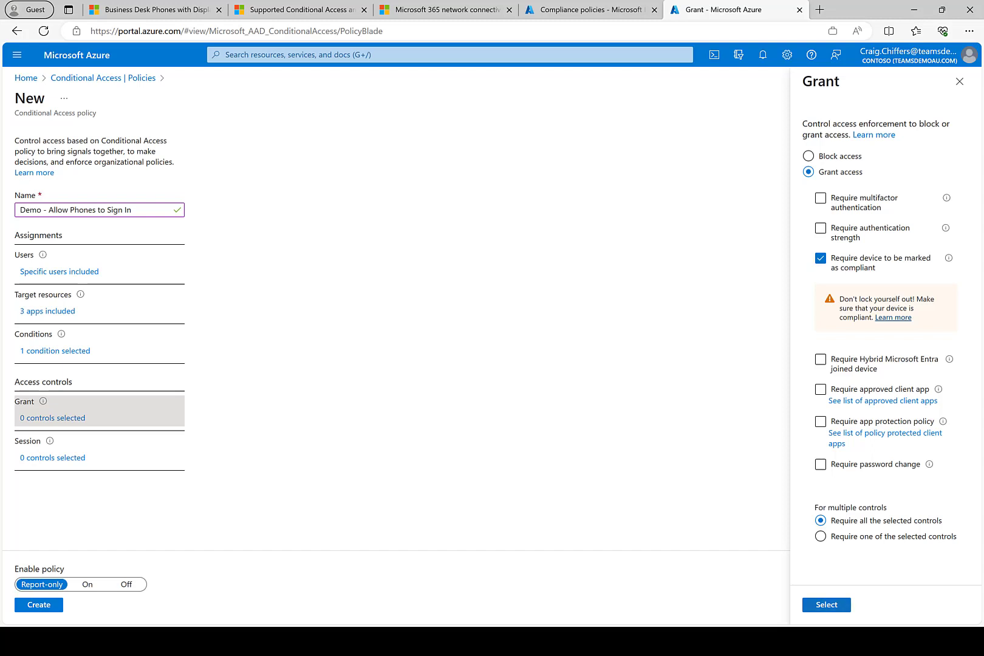
{"action": "left_click", "coordinate": [839, 605]}
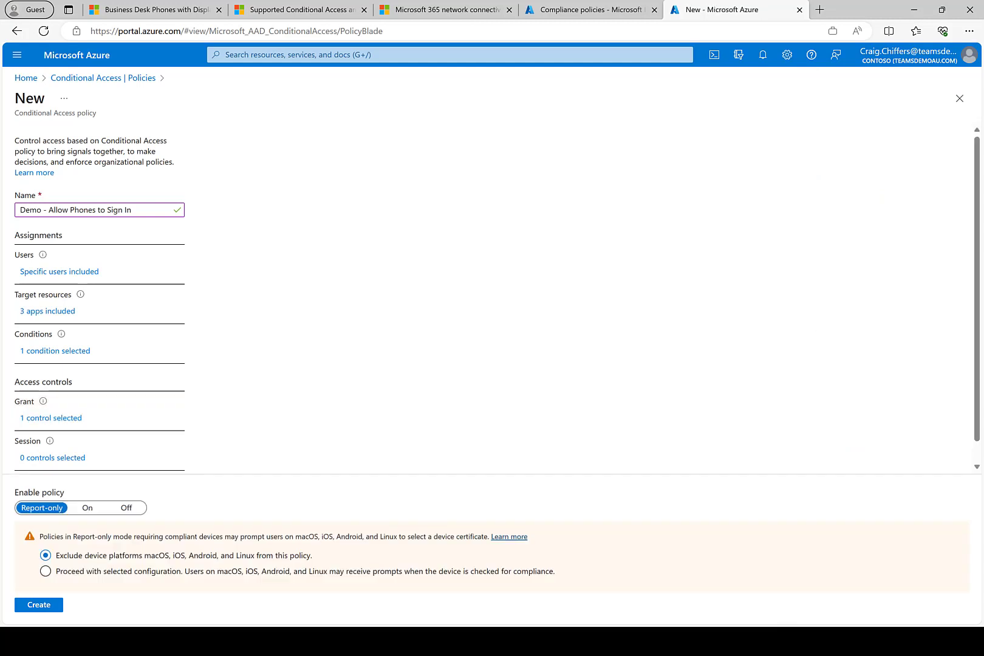
Step: Enable the policy by setting it to On, and create it
{"action": "scroll", "coordinate": [497, 297], "scroll_direction": "down", "scroll_amount": 1}
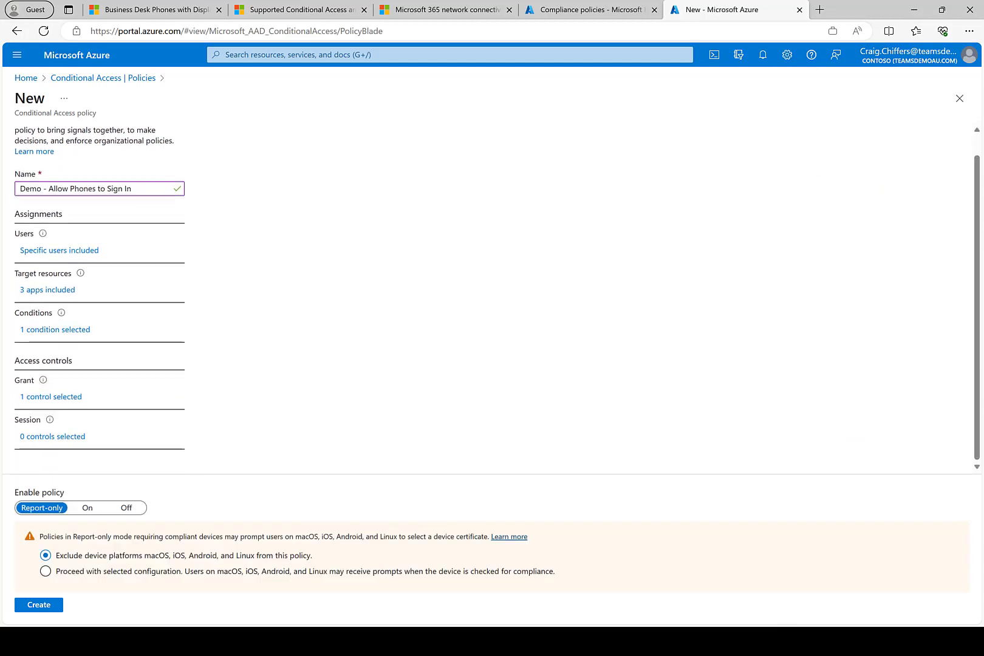
{"action": "left_click", "coordinate": [88, 508]}
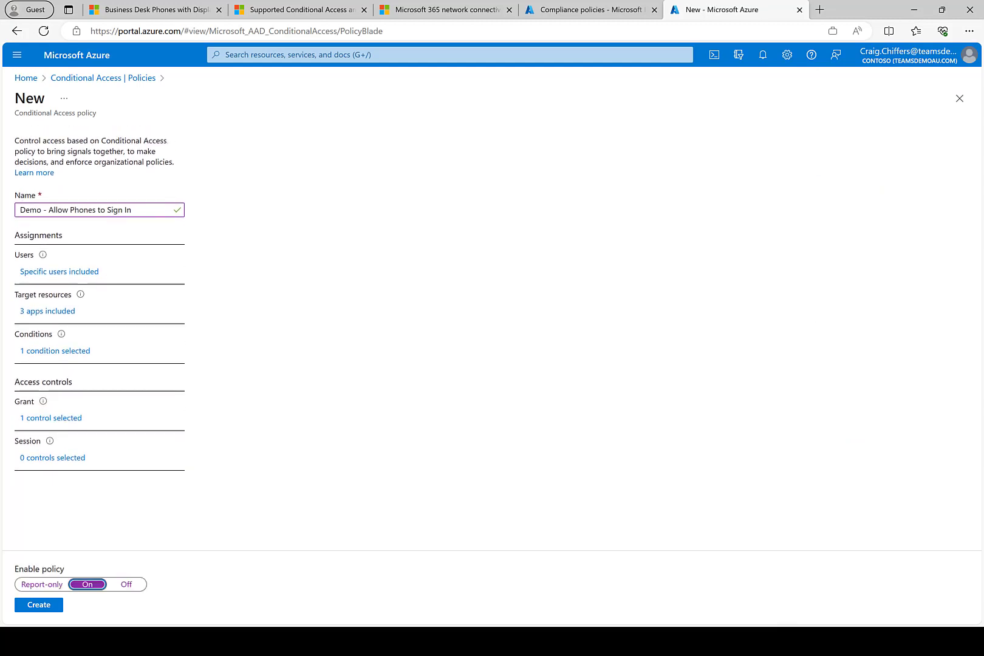
{"action": "left_click", "coordinate": [38, 604]}
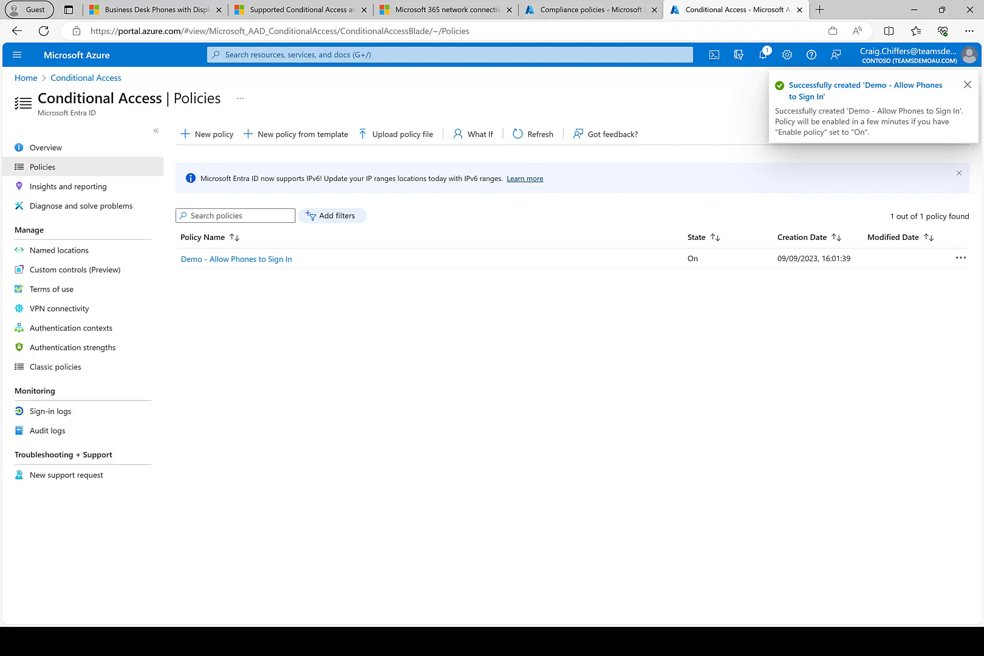
Step: Switch to the Supported Conditional Access article and load aka.ms/mtrcompliance in its place
{"action": "key", "text": "ctrl+2"}
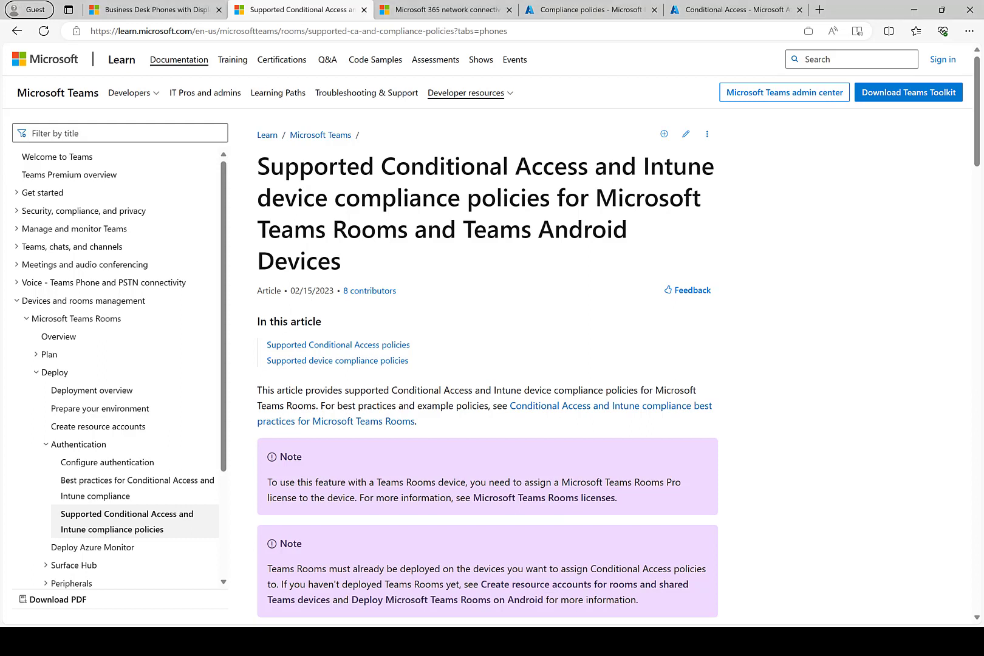
{"action": "left_click", "coordinate": [298, 31]}
{"action": "type", "text": "aka."}
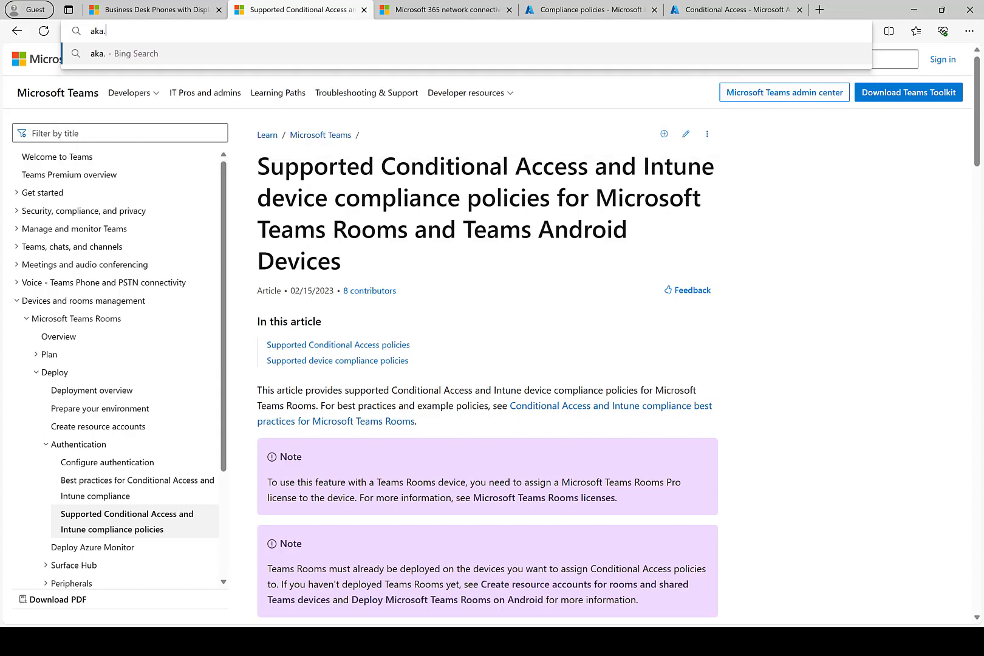
{"action": "type", "text": "ms/mt"}
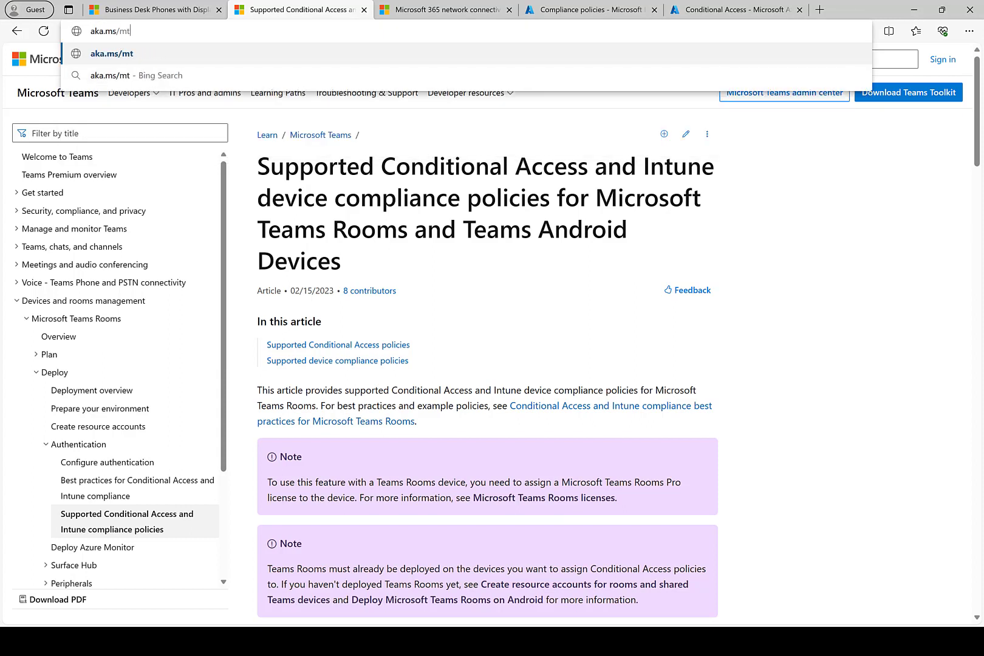
{"action": "type", "text": "rcompliance"}
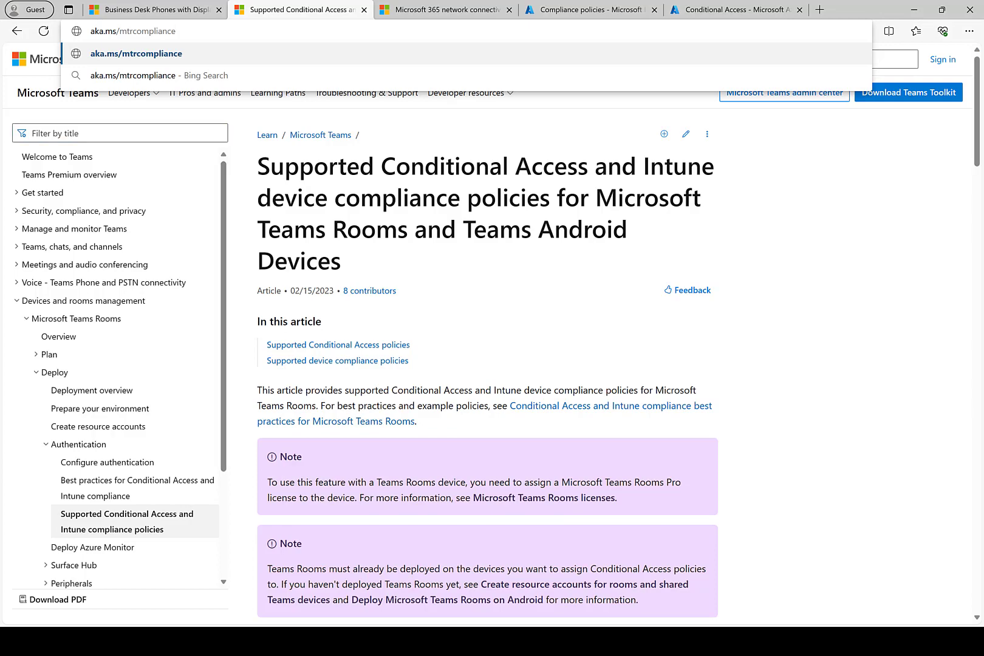
{"action": "key", "text": "Return"}
Step: Examine which conditions and grant controls Teams phones support in the Supported Conditional Access policies table, and return to the presentation slides
{"action": "scroll", "coordinate": [486, 335], "scroll_direction": "down", "scroll_amount": 10}
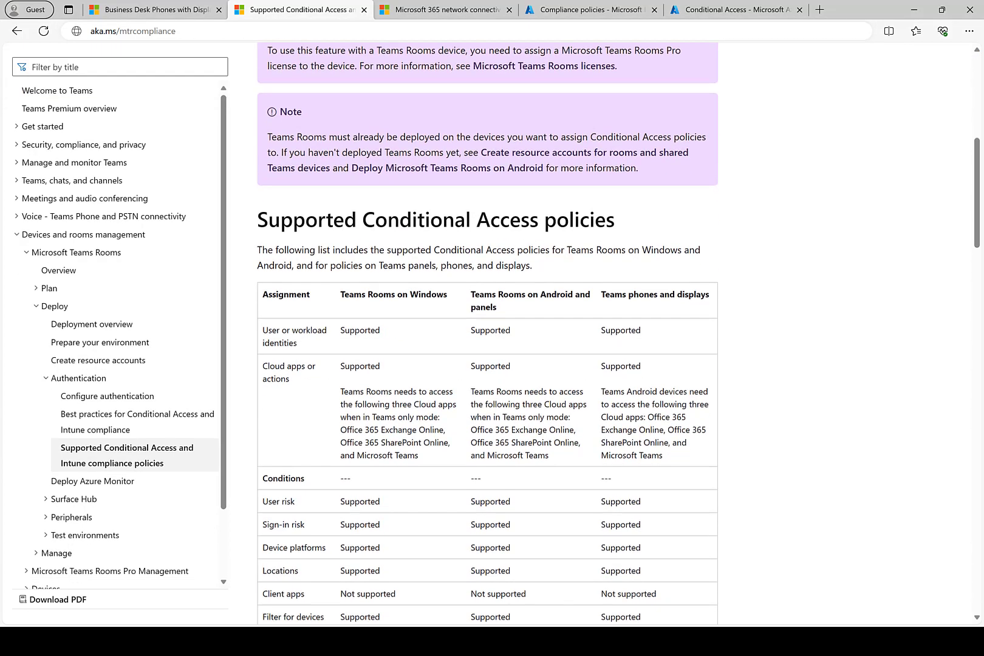
{"action": "scroll", "coordinate": [486, 334], "scroll_direction": "up", "scroll_amount": 2}
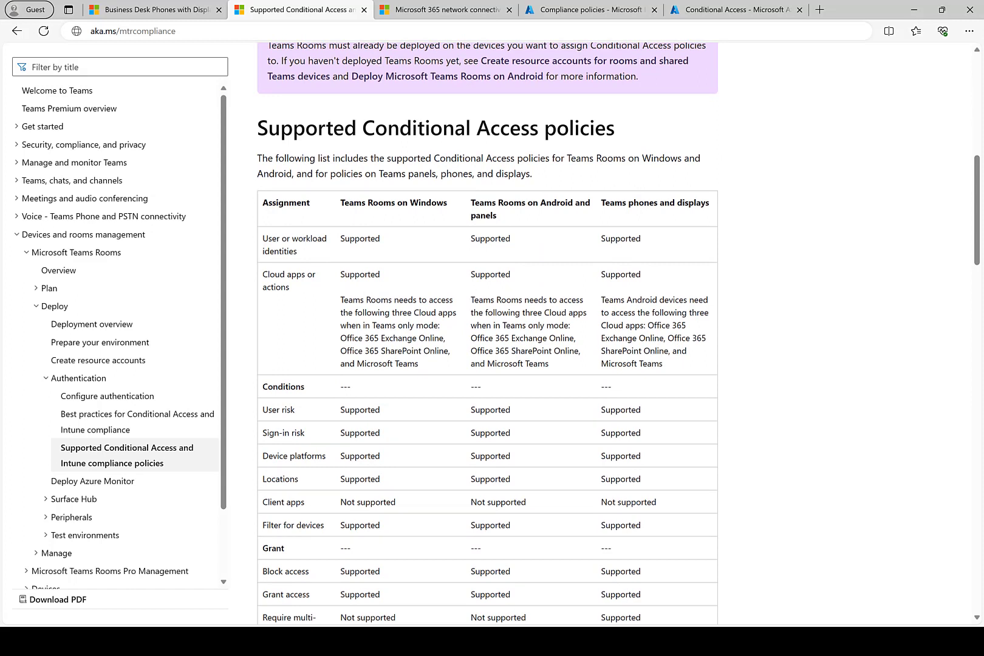
{"action": "scroll", "coordinate": [486, 334], "scroll_direction": "down", "scroll_amount": 5}
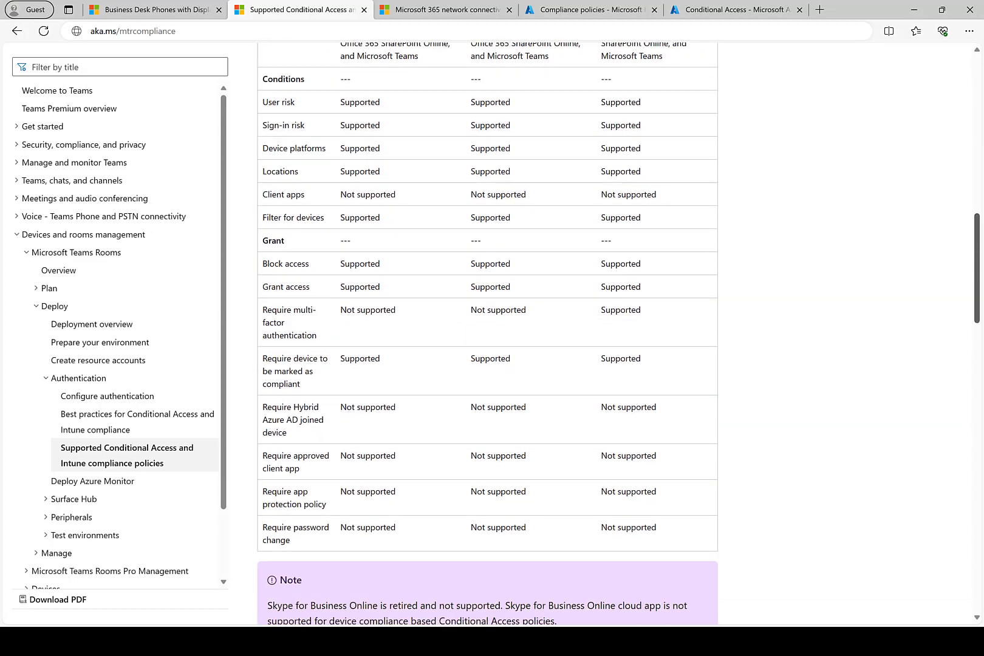
{"action": "scroll", "coordinate": [486, 334], "scroll_direction": "up", "scroll_amount": 2}
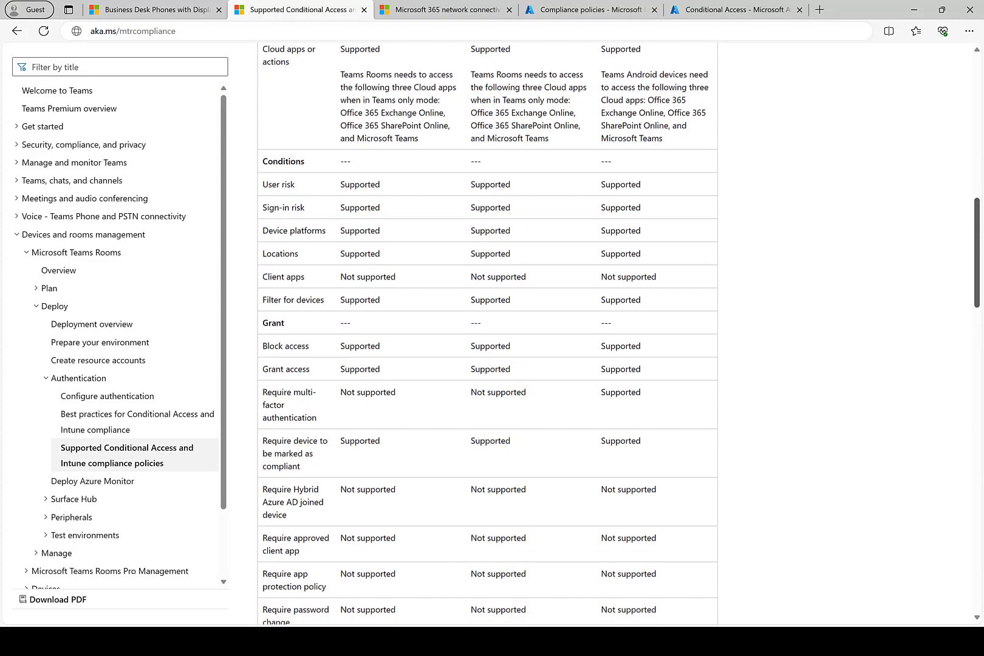
{"action": "right_click", "coordinate": [778, 250]}
{"action": "left_click", "coordinate": [771, 249]}
{"action": "scroll", "coordinate": [772, 249], "scroll_direction": "up", "scroll_amount": 12}
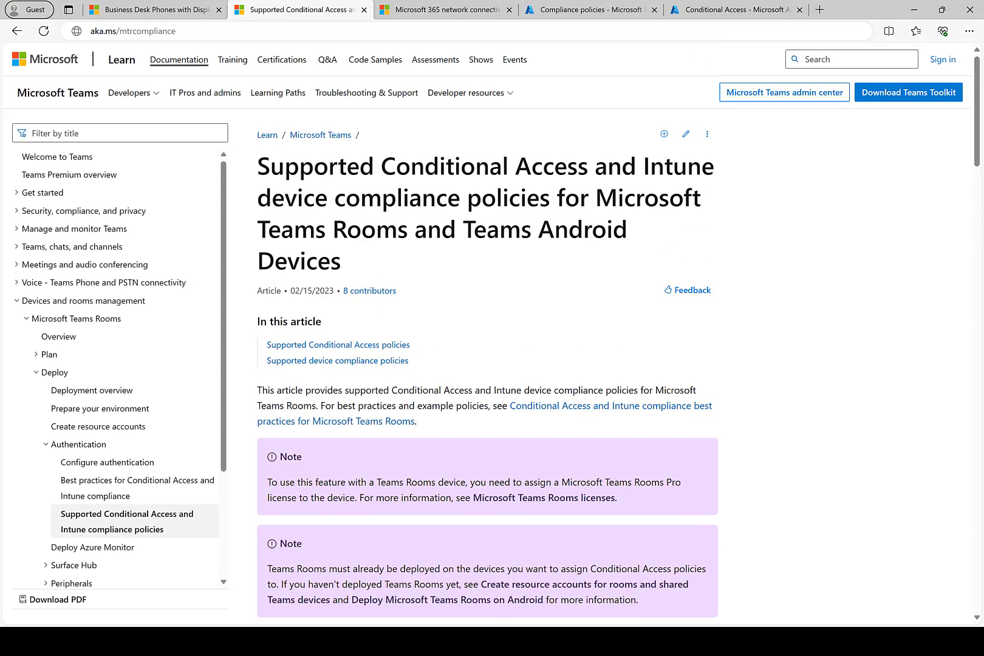
{"action": "key", "text": "alt+Tab"}
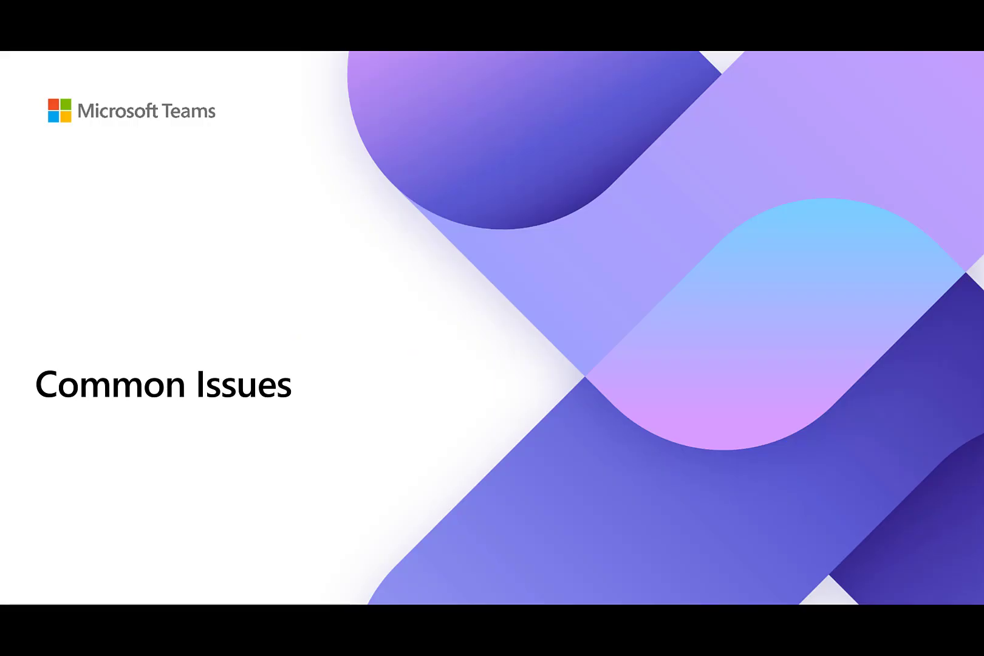